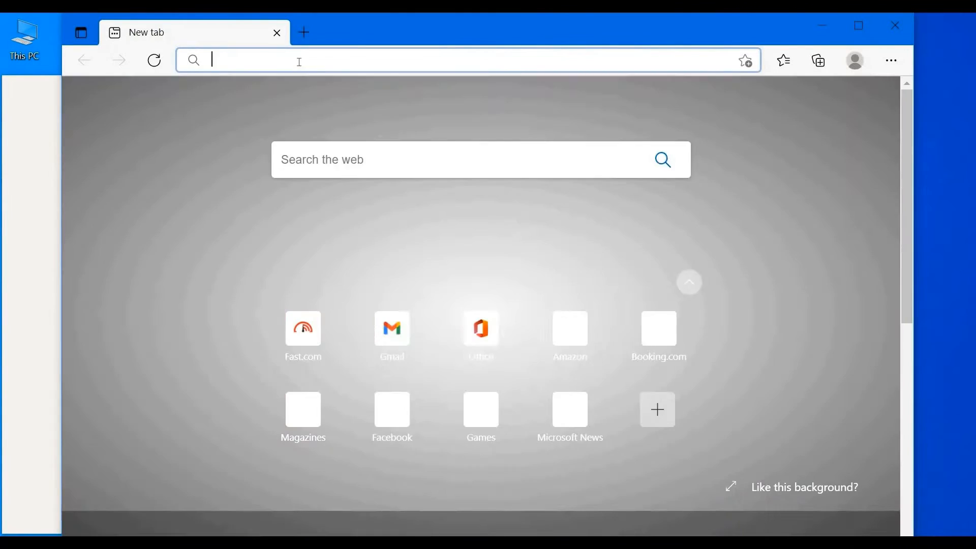
Search the web for aws, open the official AWS site from the results and maximize the browser window.
{"action": "type", "text": "aw"}
{"action": "key", "text": "Return"}
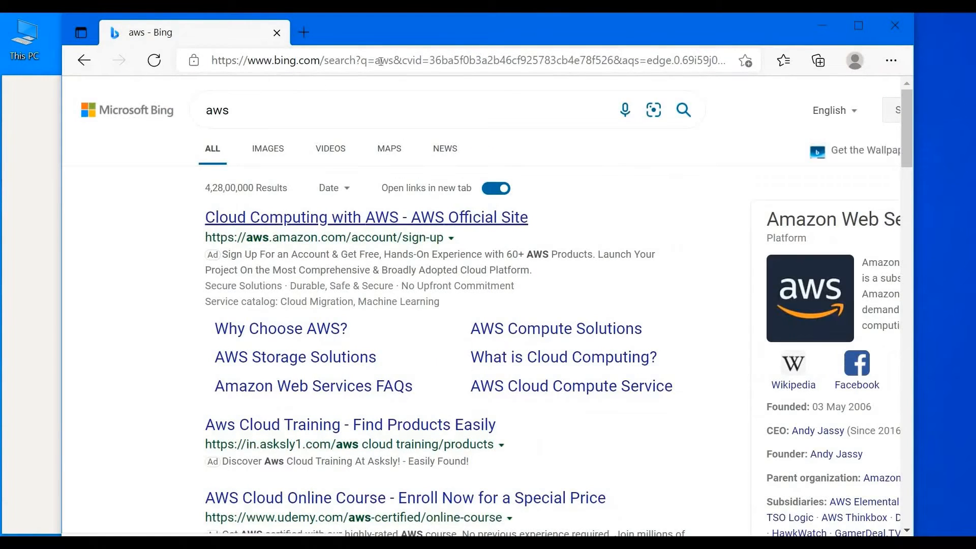
{"action": "left_click", "coordinate": [328, 228]}
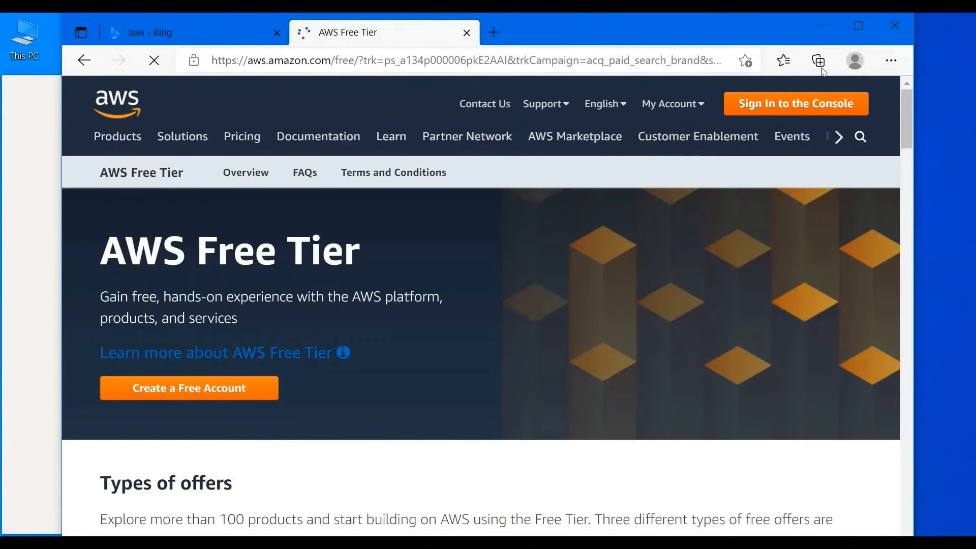
{"action": "left_click", "coordinate": [859, 26]}
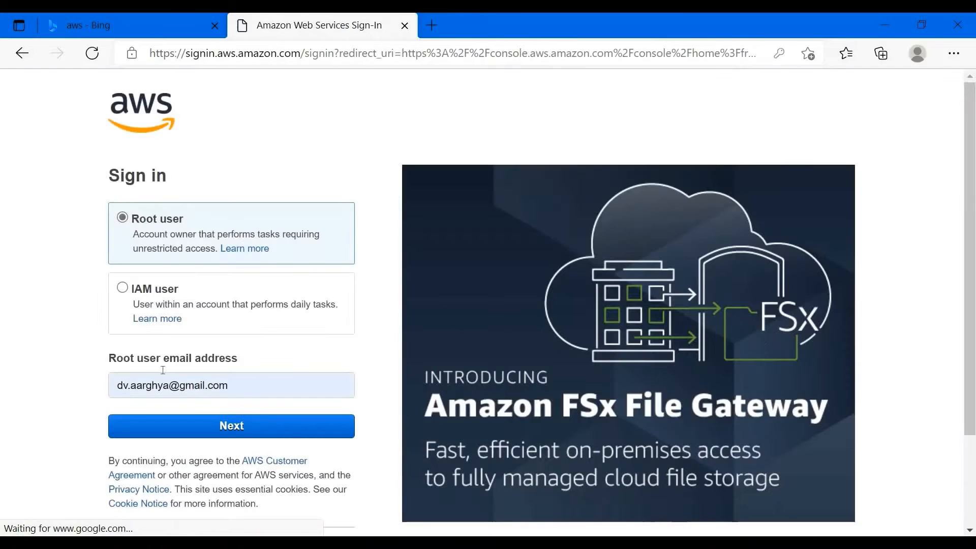
Sign in to the AWS console as root user with the account e-mail, the security check characters and the account password.
{"action": "left_click", "coordinate": [258, 384]}
{"action": "left_click", "coordinate": [257, 426]}
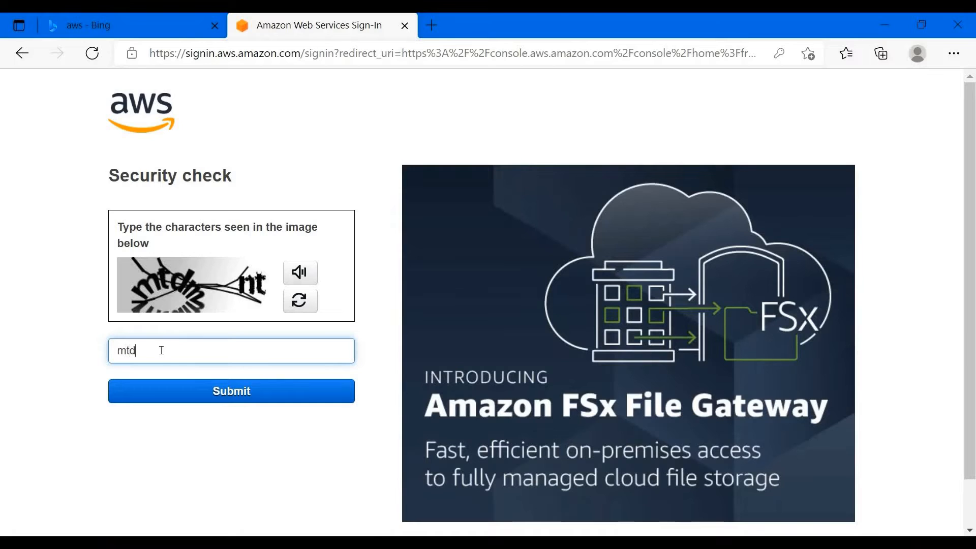
{"action": "key", "text": "Return"}
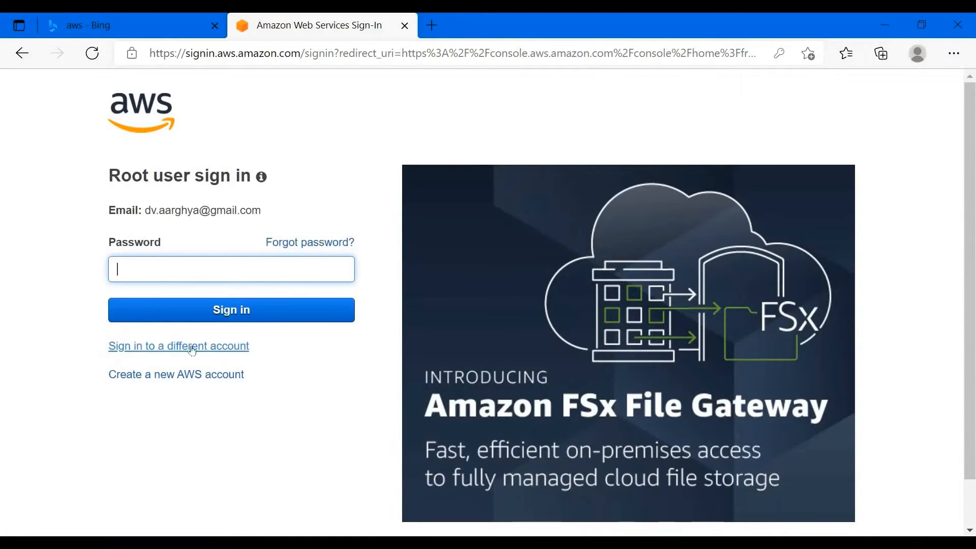
{"action": "type", "text": "•"}
{"action": "key", "text": "BackSpace"}
{"action": "left_click", "coordinate": [209, 318]}
{"action": "left_click", "coordinate": [205, 315]}
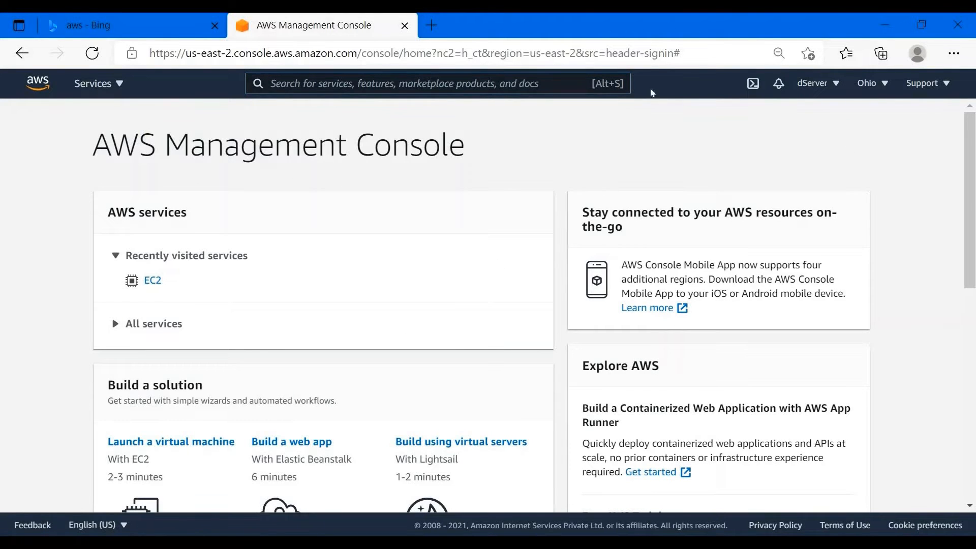
Open the EC2 service and show its list of instances.
{"action": "left_click", "coordinate": [95, 91]}
{"action": "left_click", "coordinate": [310, 171]}
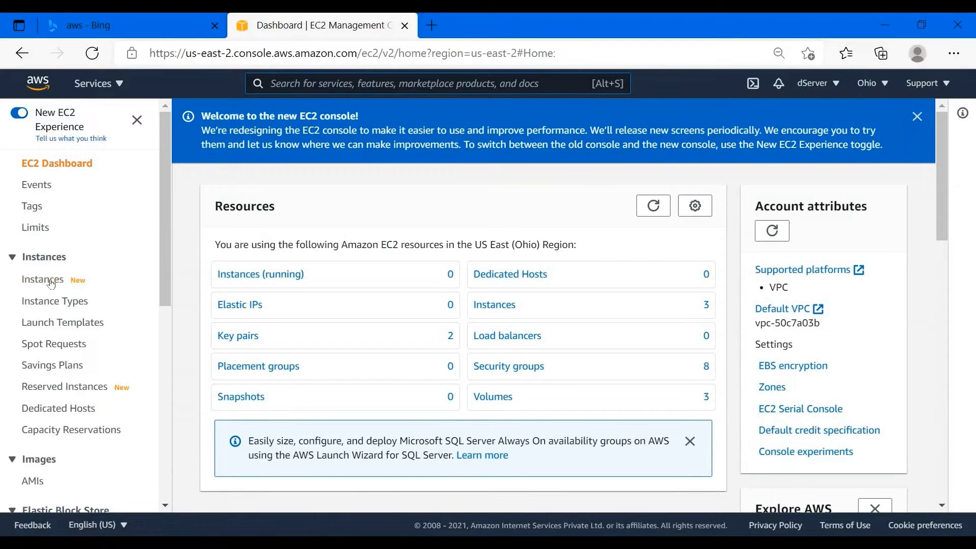
{"action": "left_click", "coordinate": [51, 281]}
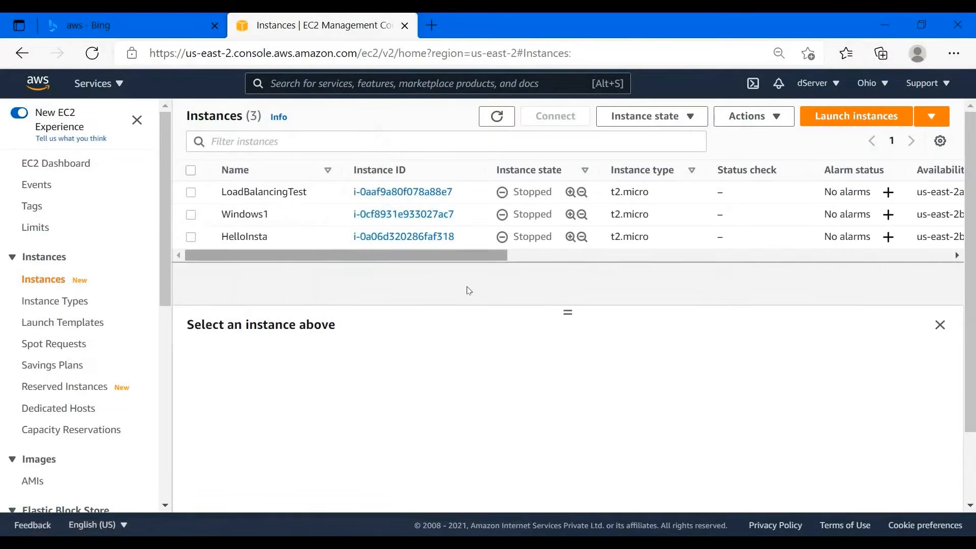
{"action": "left_click_drag", "start_coordinate": [559, 351], "coordinate": [567, 327]}
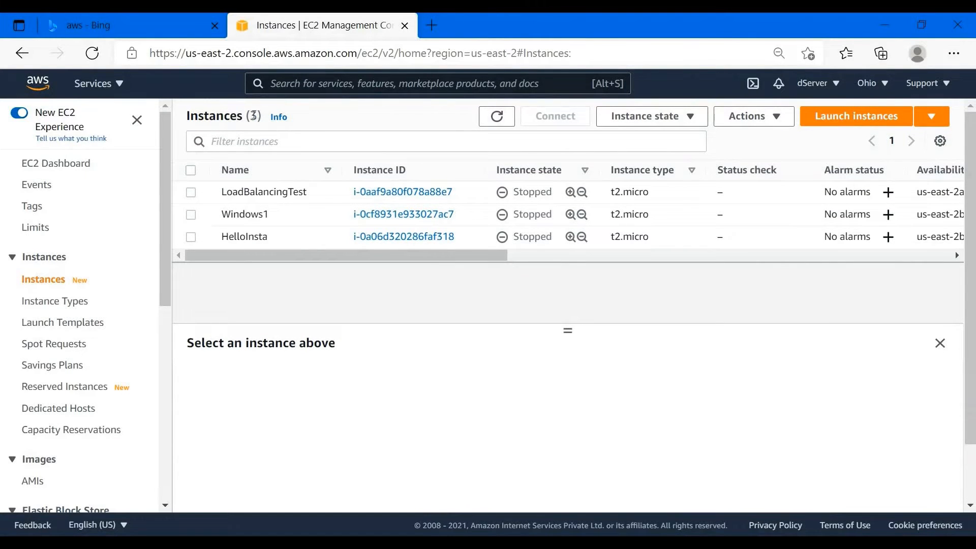
Start launching a new instance, filter to free tier only and choose the 64-bit (x86) Amazon Linux 2 AMI (HVM), SSD Volume Type.
{"action": "left_click", "coordinate": [857, 116]}
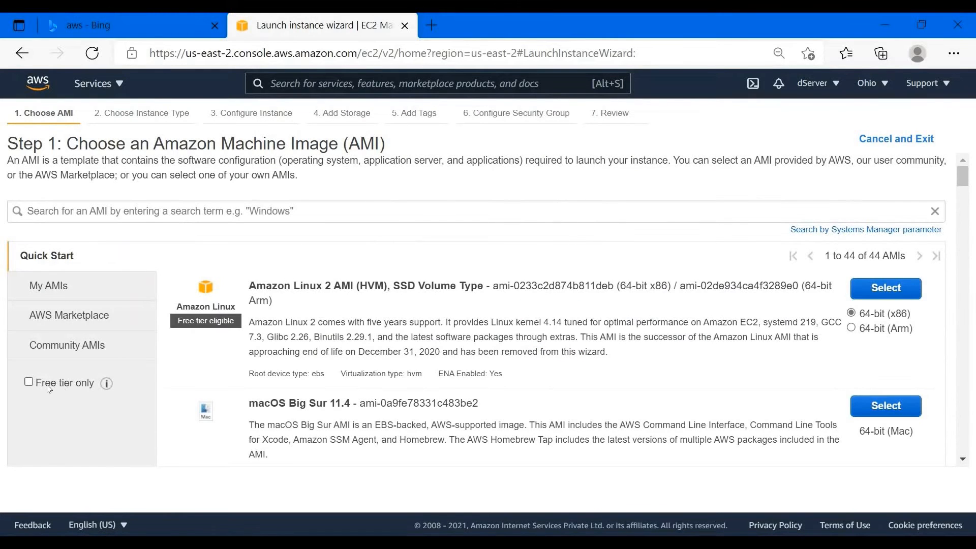
{"action": "left_click", "coordinate": [29, 383]}
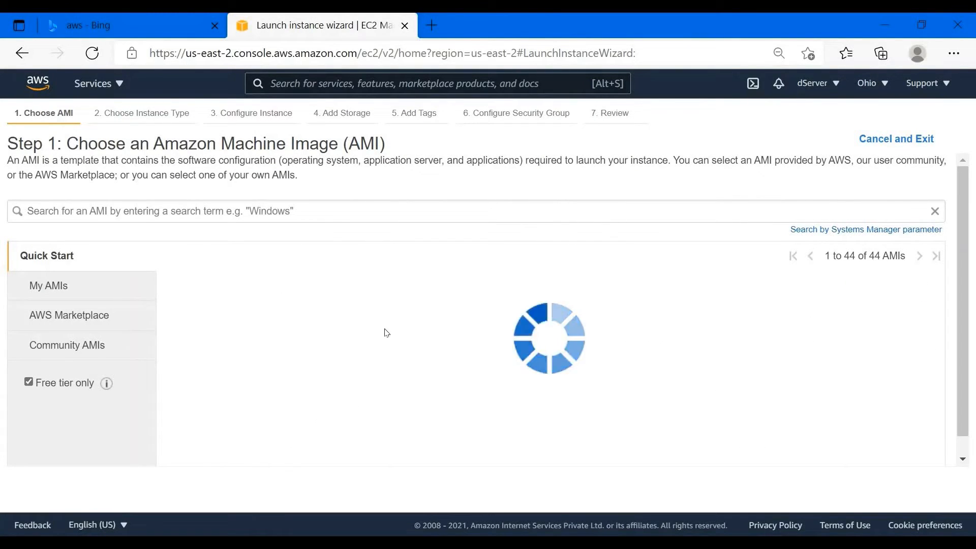
{"action": "scroll", "coordinate": [424, 352], "scroll_direction": "down", "scroll_amount": 5}
{"action": "scroll", "coordinate": [846, 210], "scroll_direction": "up", "scroll_amount": 3}
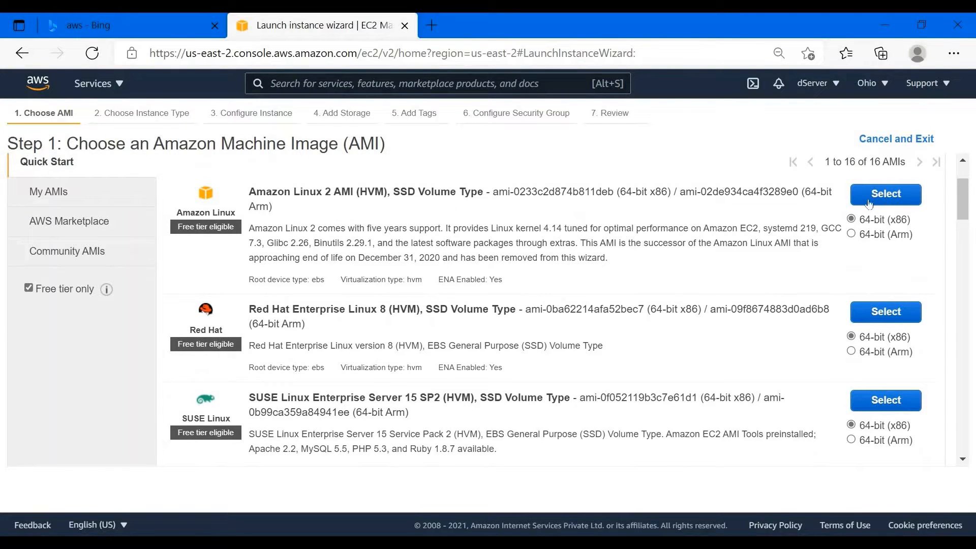
{"action": "left_click", "coordinate": [899, 202]}
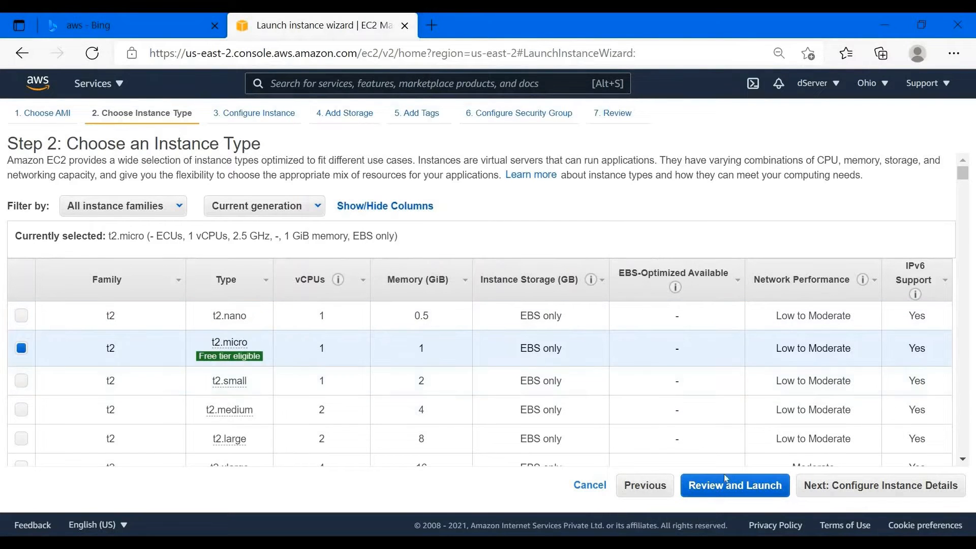
Keep the t2.micro type and the default instance details with empty user data, and continue to the storage settings.
{"action": "left_click", "coordinate": [841, 486]}
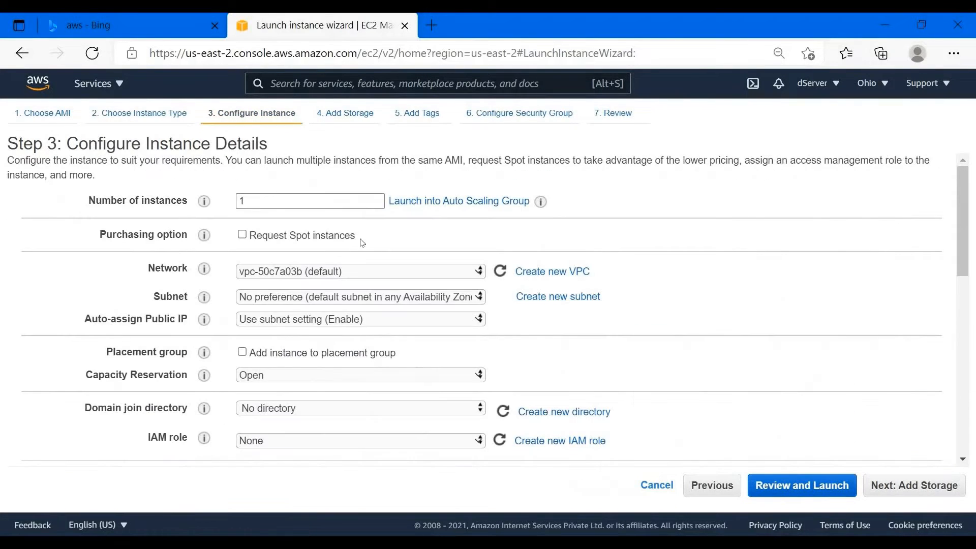
{"action": "scroll", "coordinate": [375, 449], "scroll_direction": "down", "scroll_amount": 5}
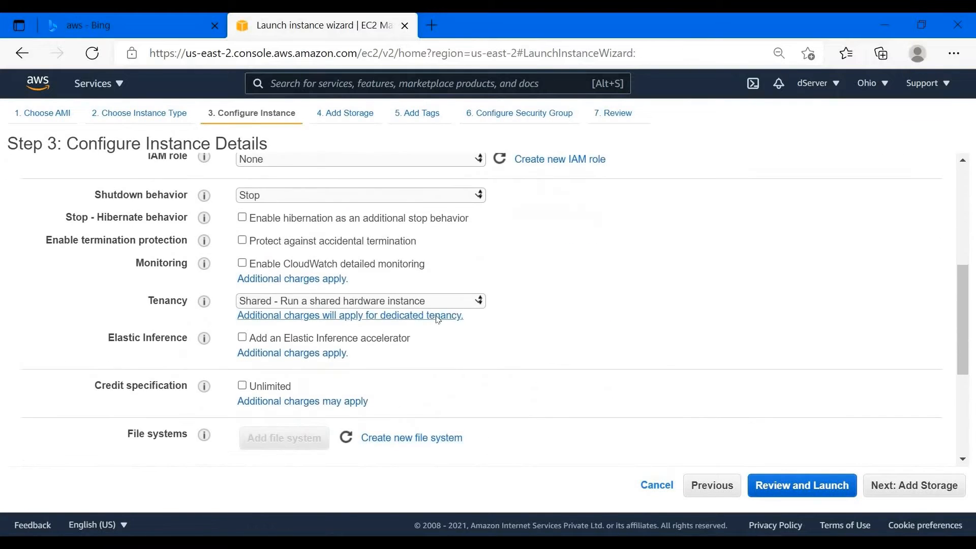
{"action": "scroll", "coordinate": [438, 319], "scroll_direction": "down", "scroll_amount": 4}
{"action": "left_click", "coordinate": [308, 420]}
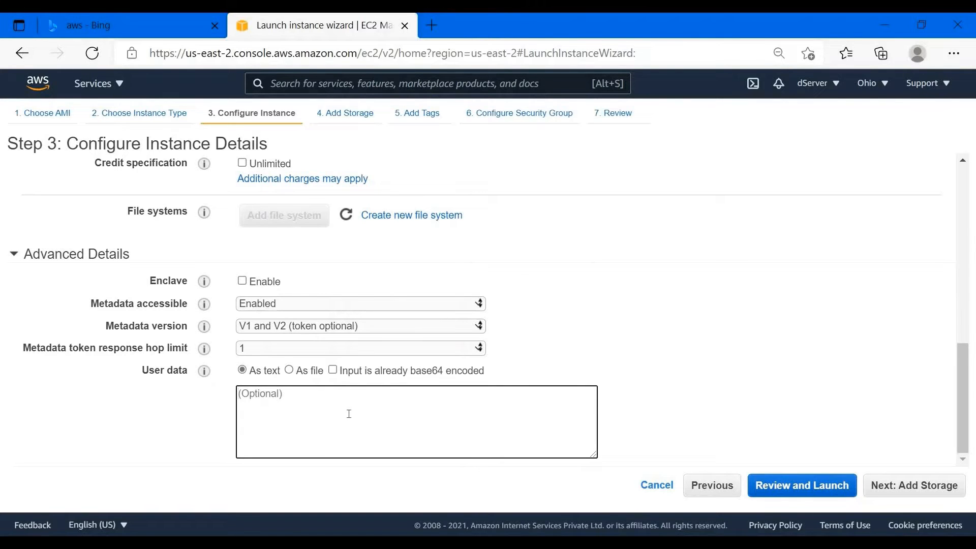
{"action": "scroll", "coordinate": [492, 349], "scroll_direction": "up", "scroll_amount": 10}
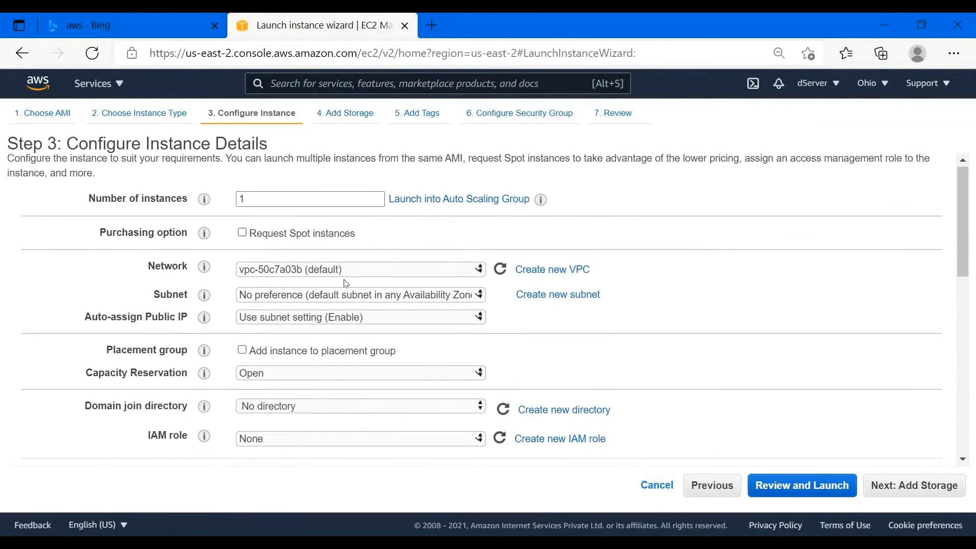
{"action": "left_click", "coordinate": [906, 487]}
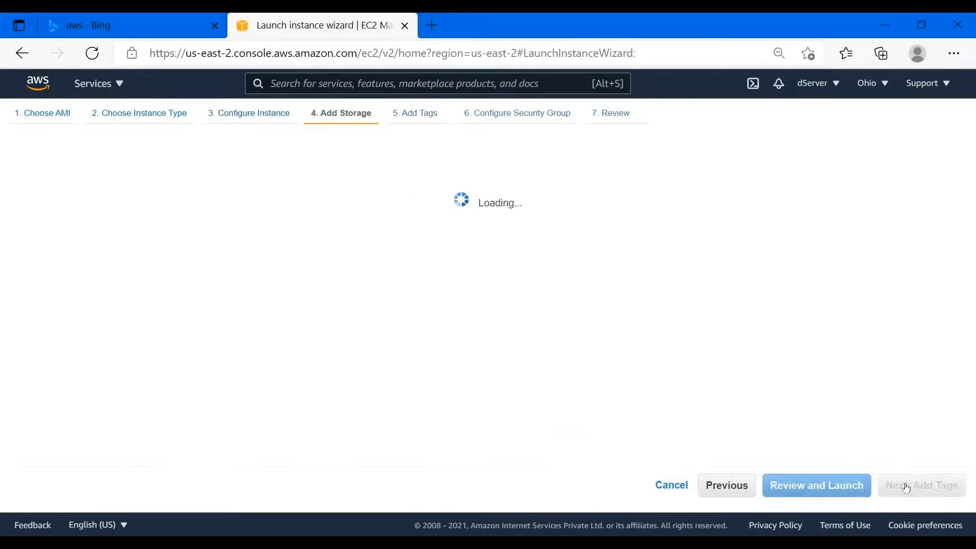
Keep the 8 GiB General Purpose SSD root volume, add no tags and continue to the security group settings.
{"action": "double_click", "coordinate": [350, 283]}
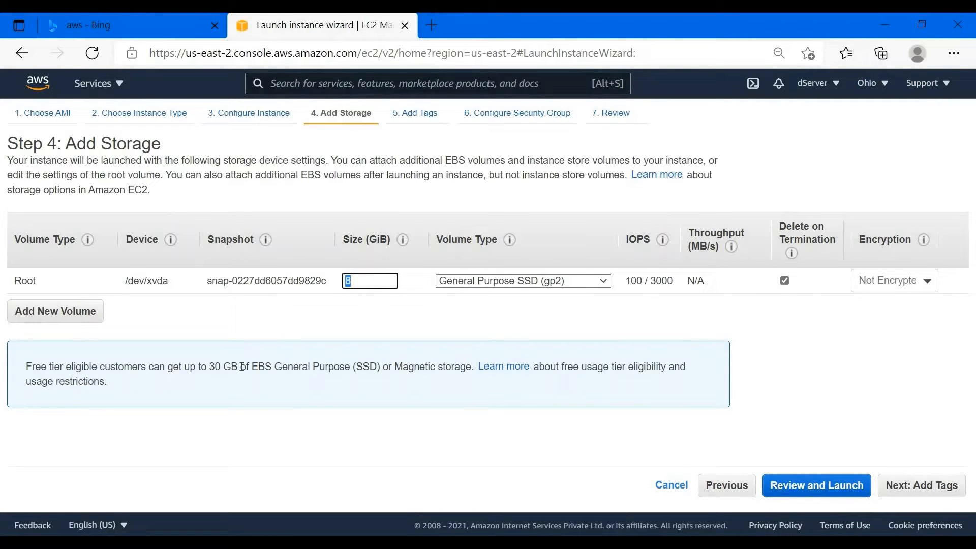
{"action": "double_click", "coordinate": [214, 366]}
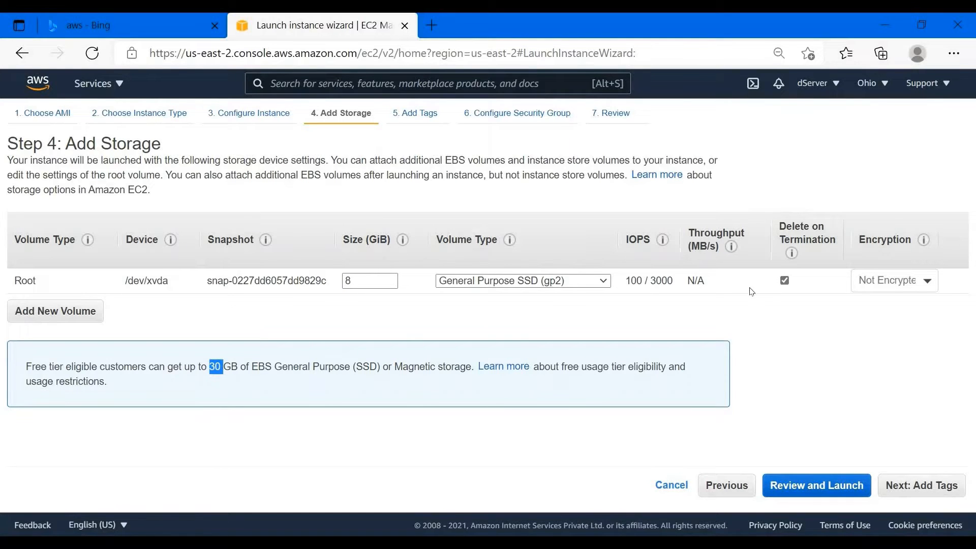
{"action": "left_click", "coordinate": [934, 488]}
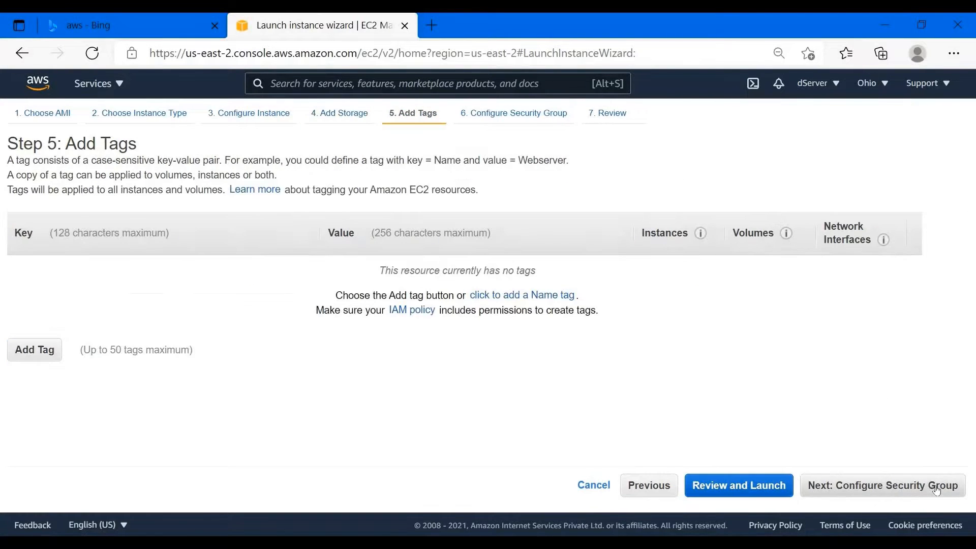
{"action": "left_click", "coordinate": [867, 491]}
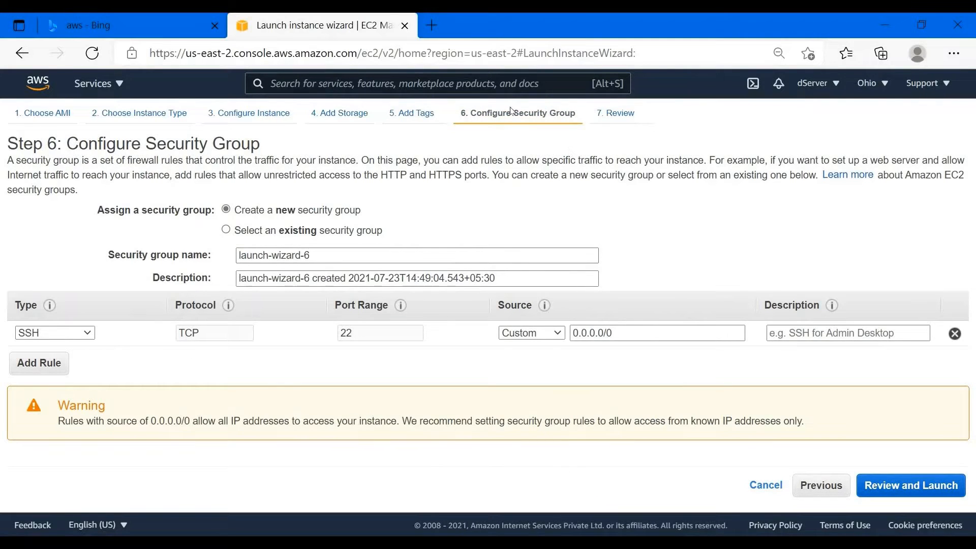
Keep the new security group's SSH rule on TCP port 22 from source 0.0.0.0/0 and continue to the launch review.
{"action": "left_click_drag", "start_coordinate": [461, 113], "coordinate": [576, 122]}
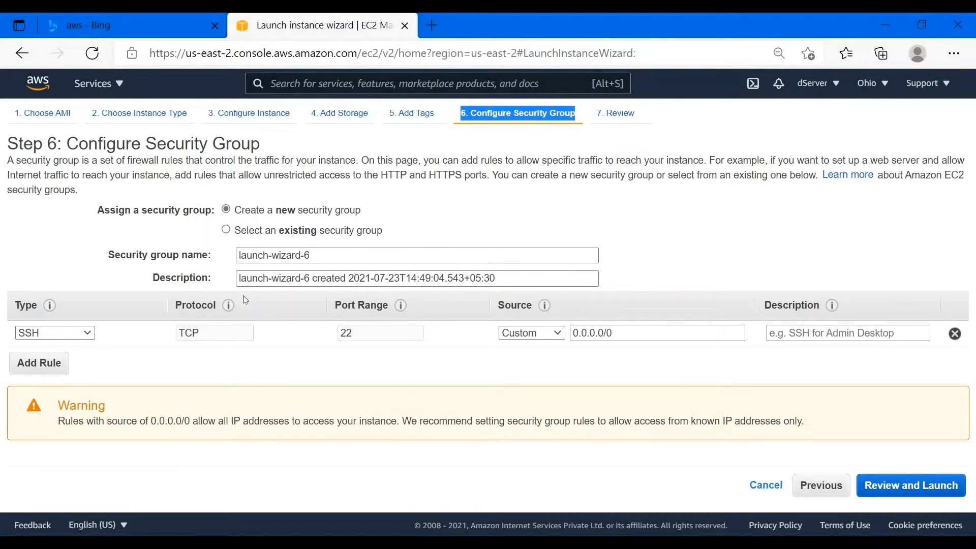
{"action": "left_click", "coordinate": [74, 335]}
{"action": "left_click", "coordinate": [74, 335]}
{"action": "left_click", "coordinate": [74, 335]}
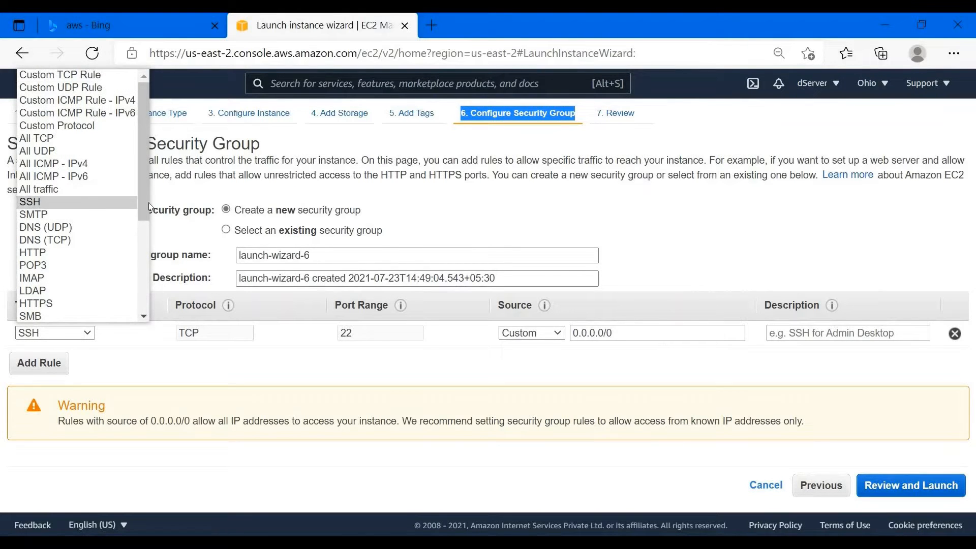
{"action": "left_click", "coordinate": [163, 323]}
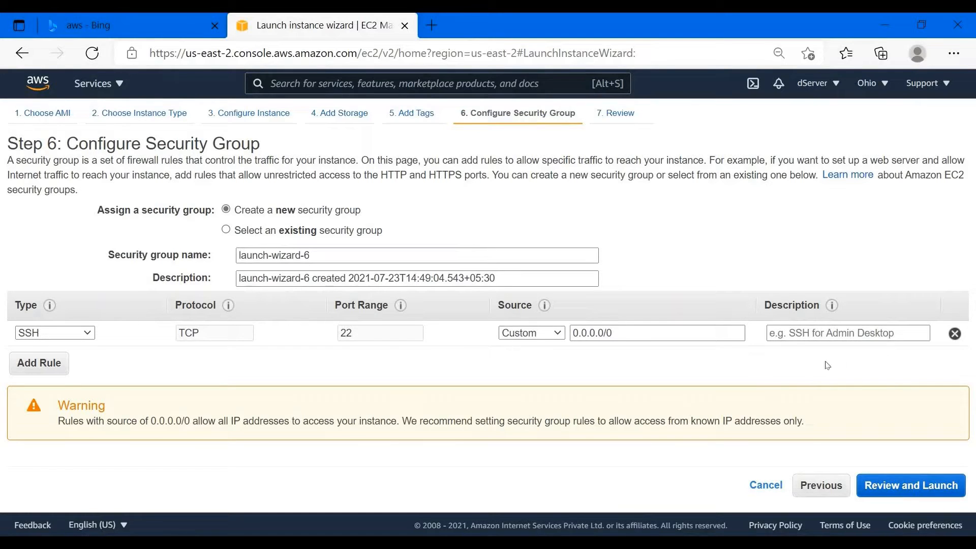
{"action": "left_click", "coordinate": [935, 490]}
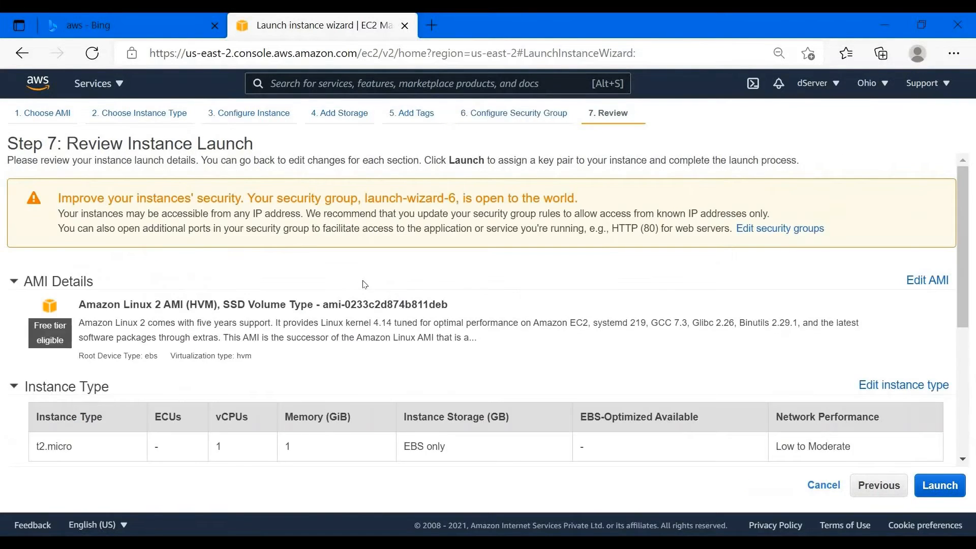
Proceed from the review to launching, and create and download a new key pair named AWS_LINUX_YOUTUBE.
{"action": "scroll", "coordinate": [359, 283], "scroll_direction": "down", "scroll_amount": 5}
{"action": "left_click", "coordinate": [939, 486]}
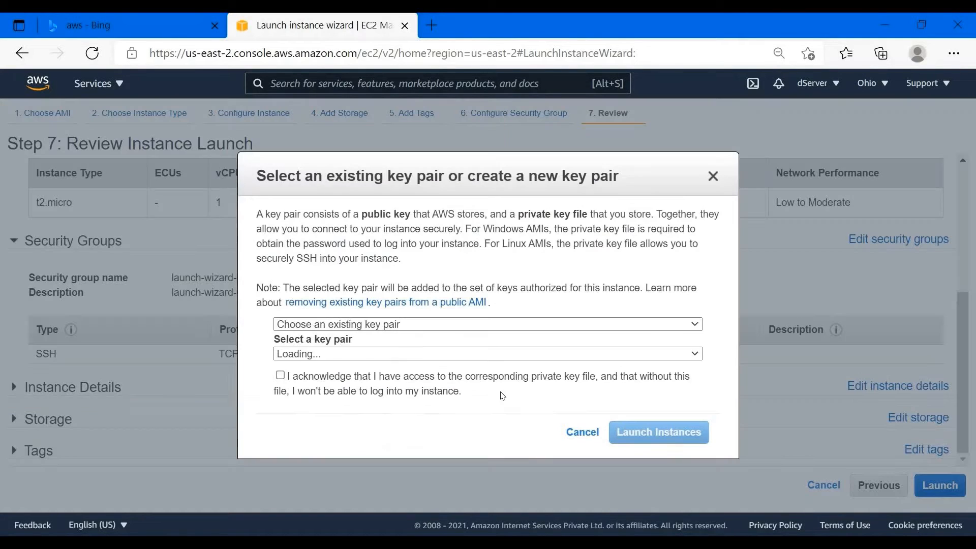
{"action": "left_click", "coordinate": [408, 326]}
{"action": "left_click", "coordinate": [365, 354]}
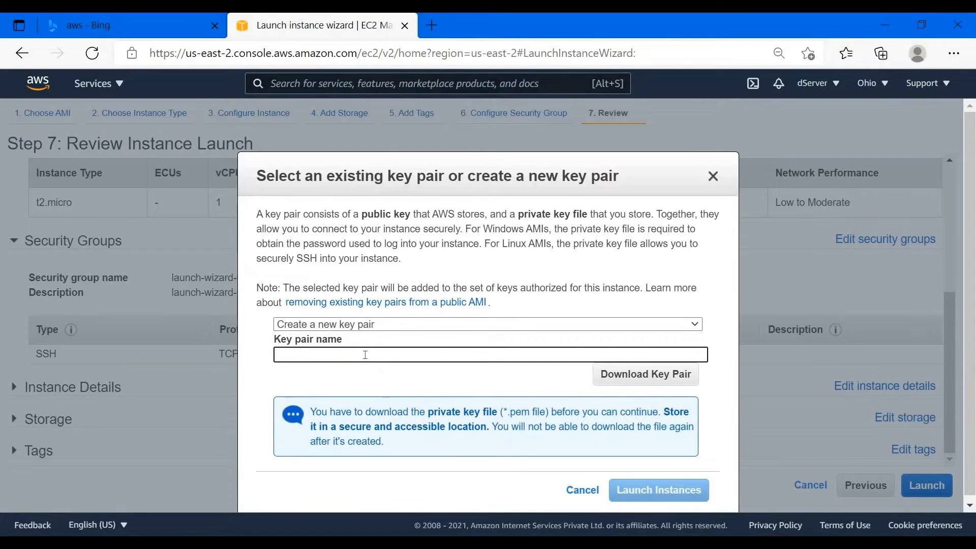
{"action": "type", "text": "AWS"}
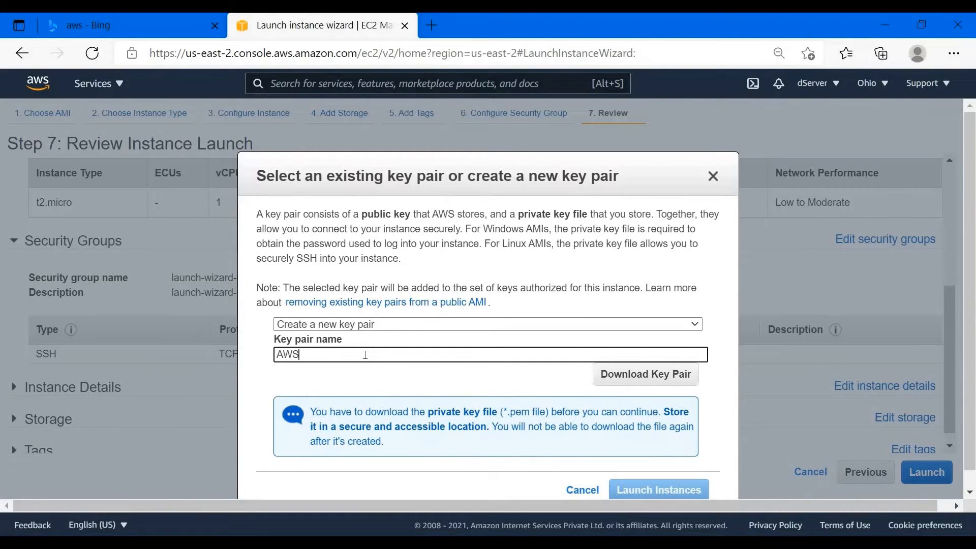
{"action": "type", "text": "_LINUX_YOUTUBE"}
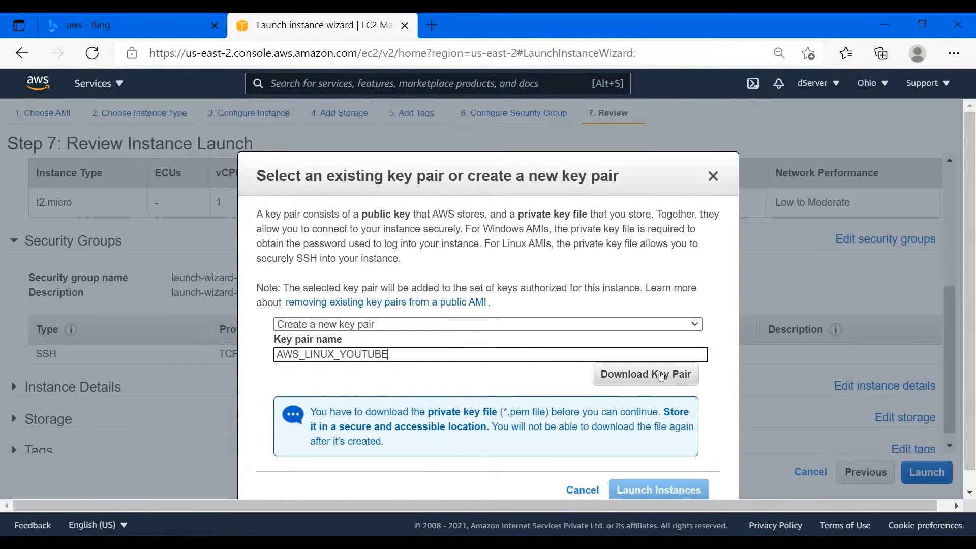
{"action": "left_click", "coordinate": [661, 376]}
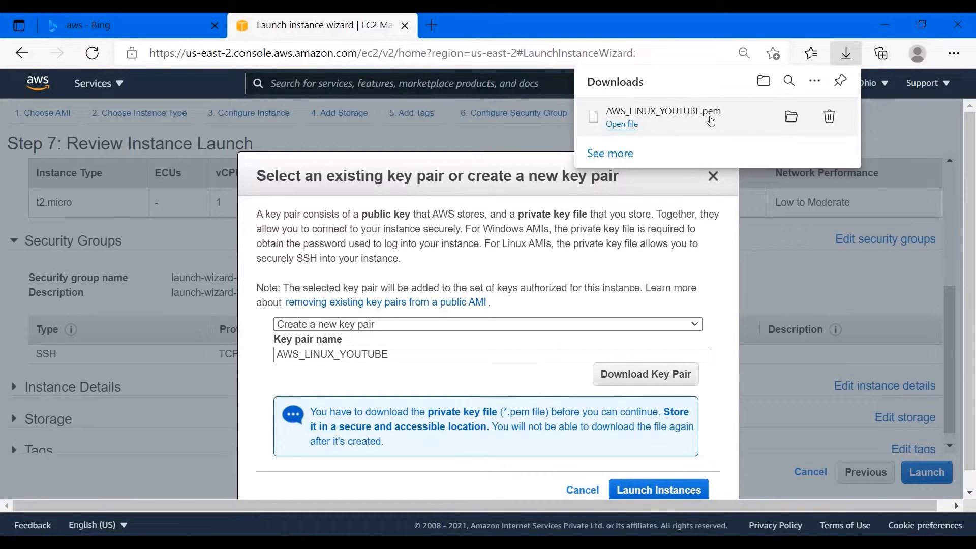
Launch the instance with the newly created key pair.
{"action": "scroll", "coordinate": [560, 412], "scroll_direction": "down", "scroll_amount": 1}
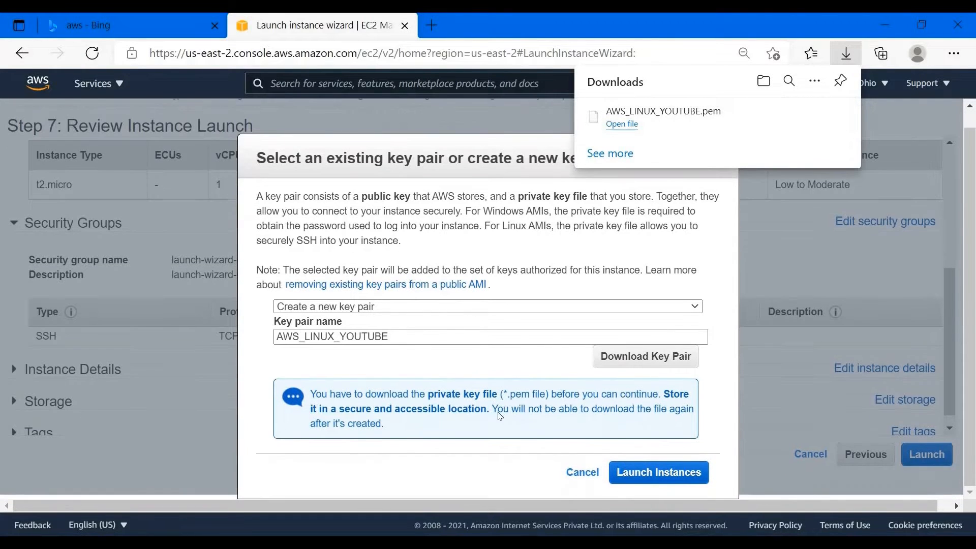
{"action": "left_click_drag", "start_coordinate": [568, 421], "coordinate": [508, 409]}
{"action": "left_click", "coordinate": [659, 472]}
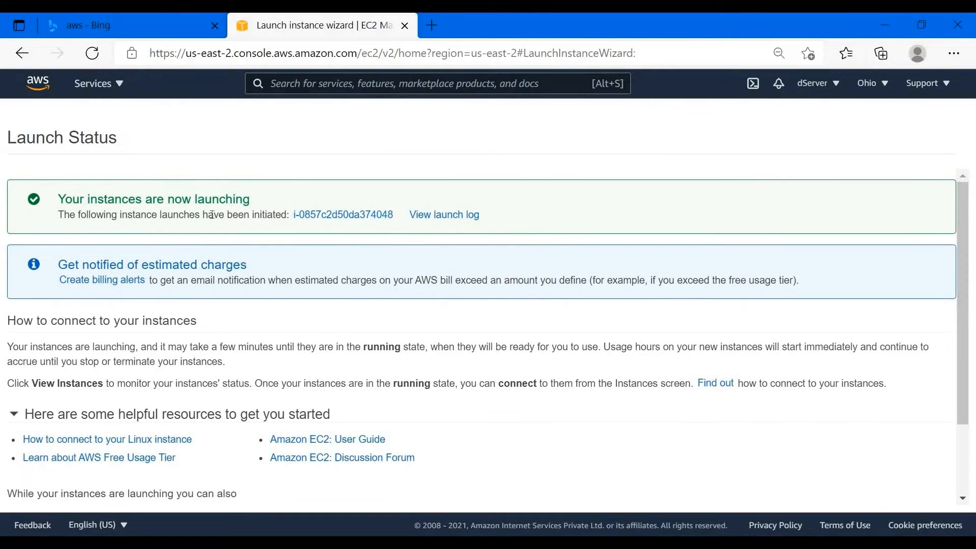
Open the EC2 service's instances list and dismiss the welcome-back message.
{"action": "left_click", "coordinate": [97, 83]}
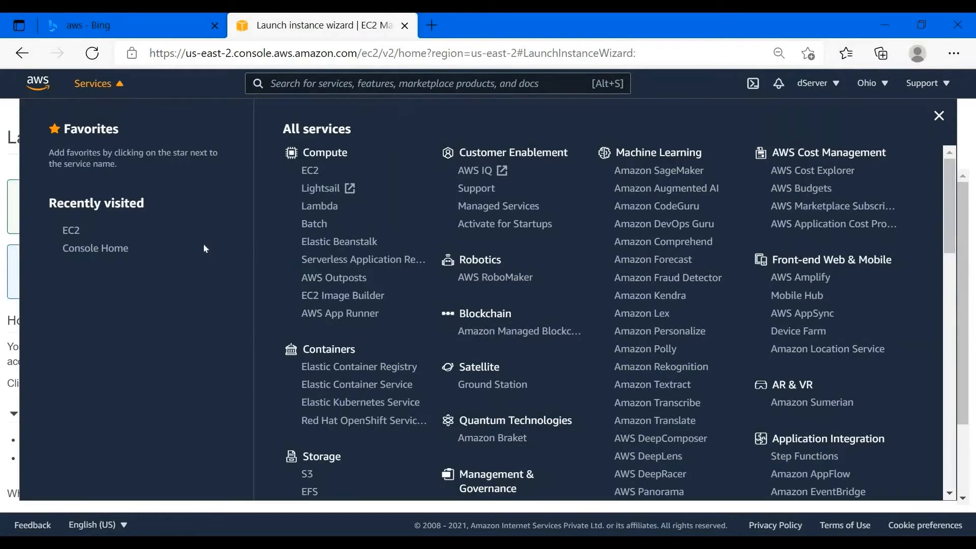
{"action": "left_click", "coordinate": [307, 169]}
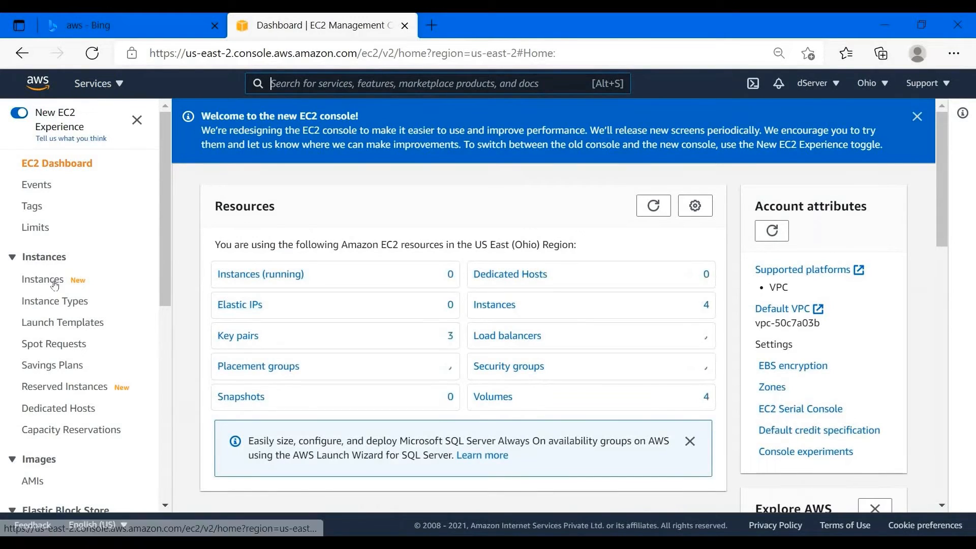
{"action": "left_click", "coordinate": [55, 281]}
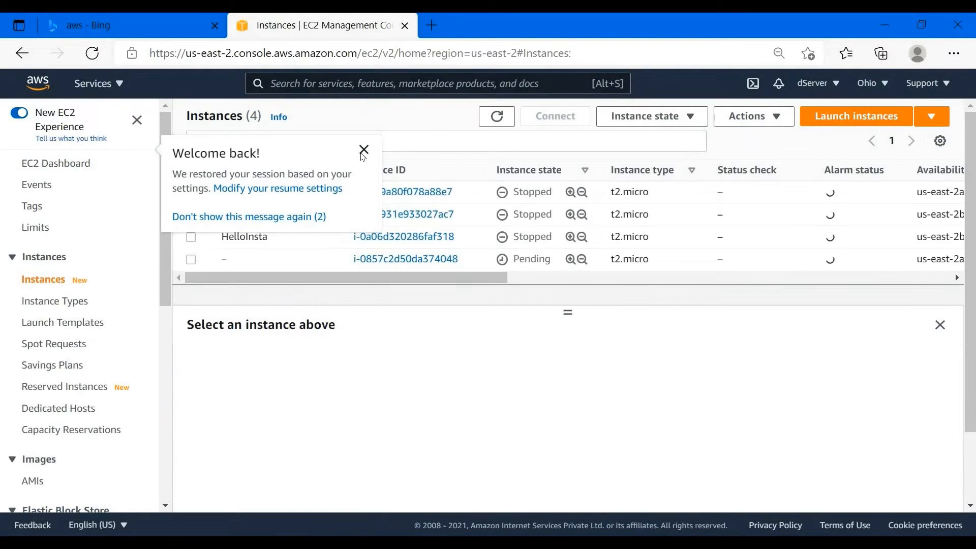
{"action": "left_click", "coordinate": [363, 150]}
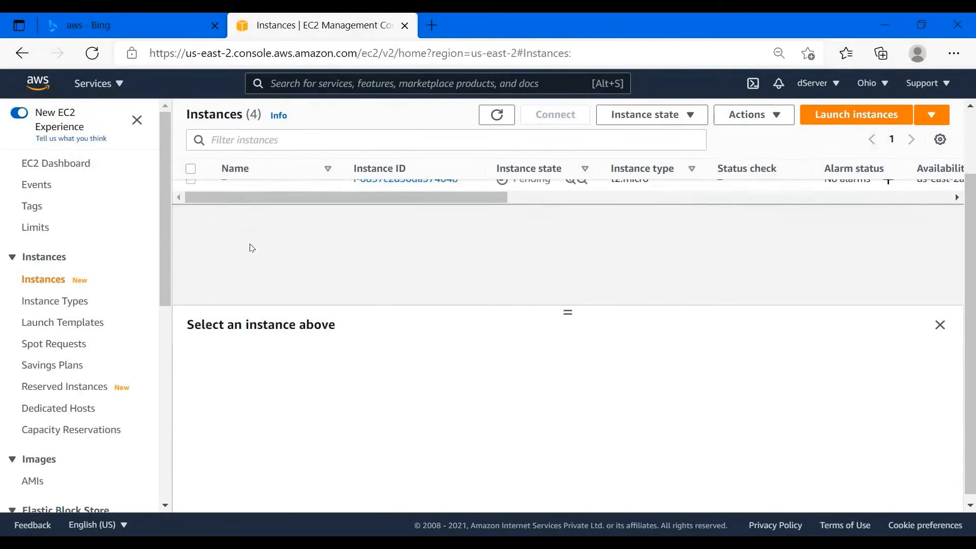
Name the newly launched, unnamed instance AWS_LINUX_YTB.
{"action": "left_click", "coordinate": [235, 259]}
{"action": "left_click", "coordinate": [305, 282]}
{"action": "type", "text": "AWS_LINUX_YTB"}
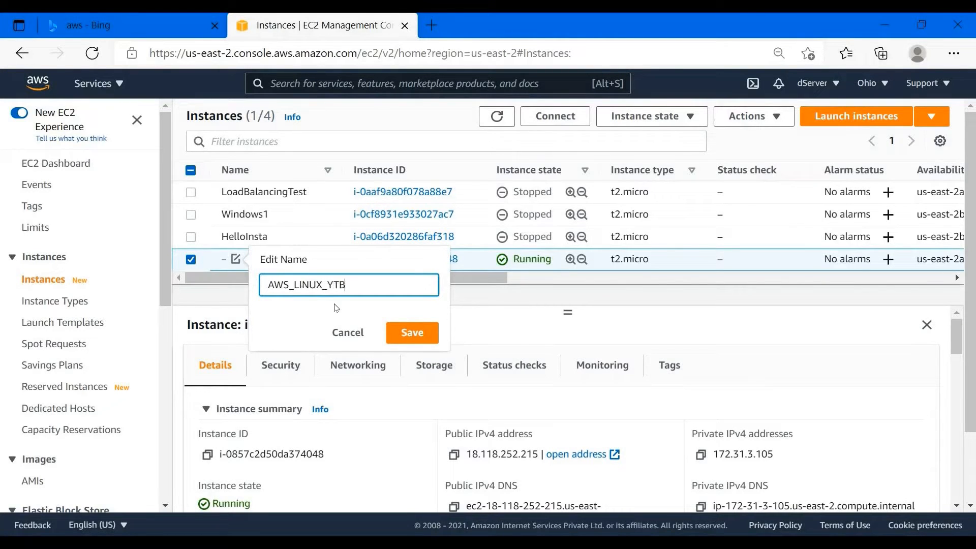
{"action": "left_click", "coordinate": [423, 333]}
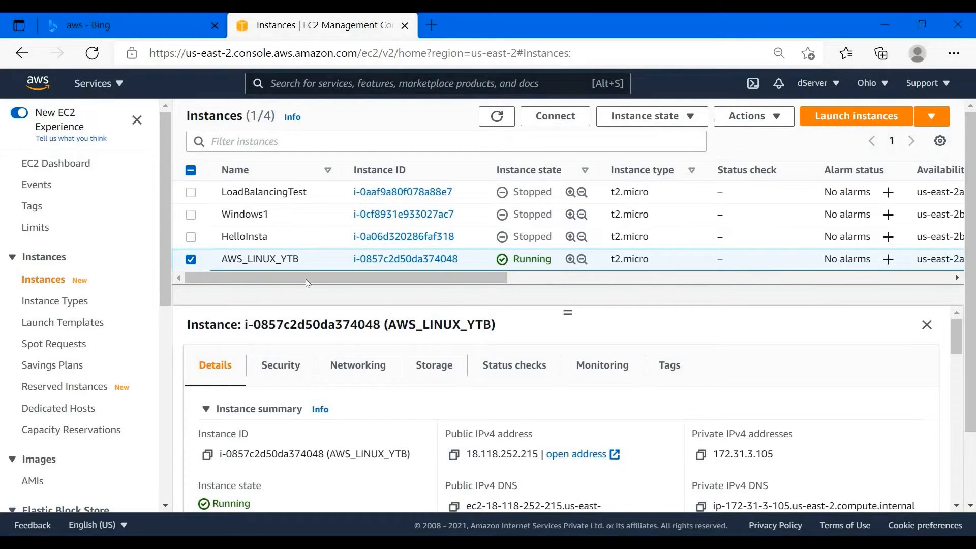
Examine the details of the AWS_LINUX_YTB instance, including its platform, placement group and capacity reservation sections.
{"action": "left_click", "coordinate": [191, 259]}
{"action": "left_click", "coordinate": [190, 260]}
{"action": "scroll", "coordinate": [284, 379], "scroll_direction": "down", "scroll_amount": 8}
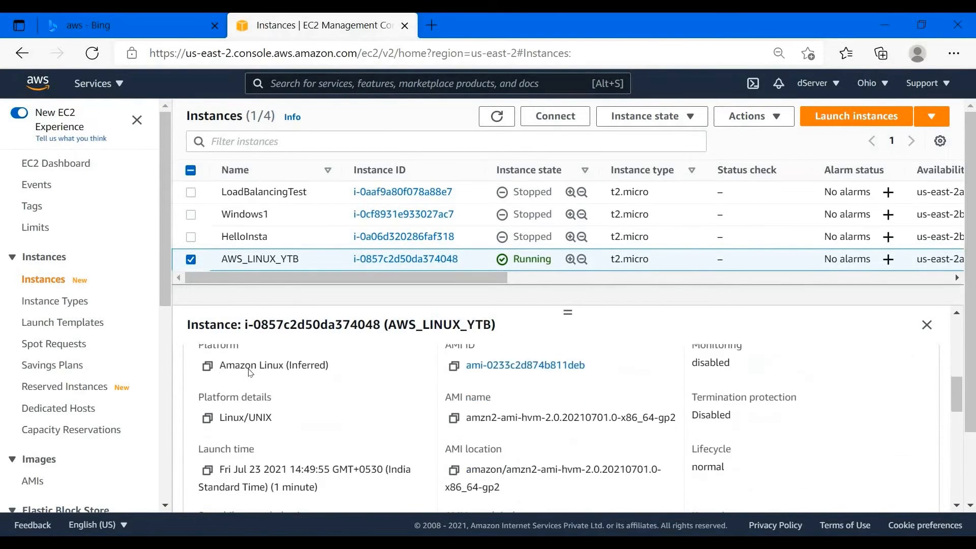
{"action": "scroll", "coordinate": [251, 374], "scroll_direction": "down", "scroll_amount": 10}
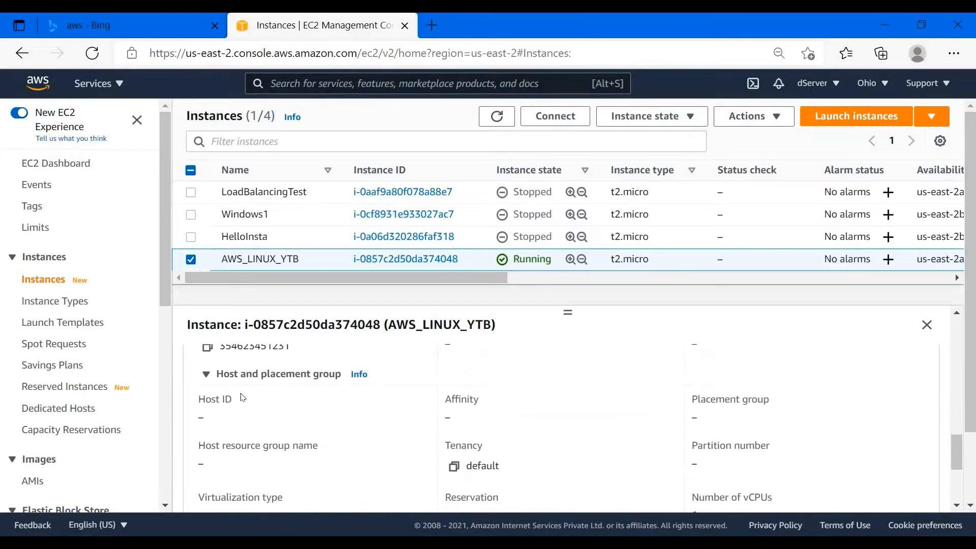
{"action": "scroll", "coordinate": [243, 398], "scroll_direction": "up", "scroll_amount": 1}
{"action": "scroll", "coordinate": [297, 425], "scroll_direction": "down", "scroll_amount": 4}
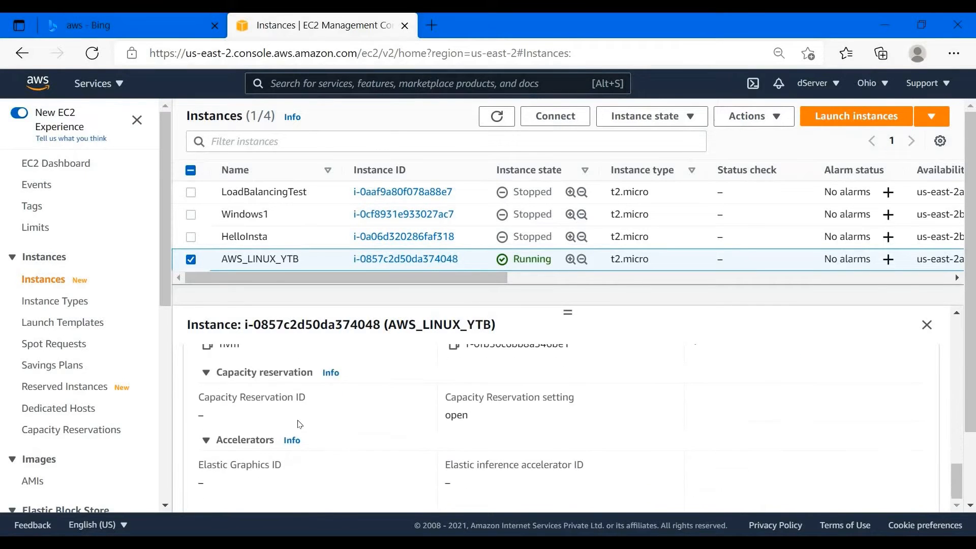
{"action": "scroll", "coordinate": [300, 424], "scroll_direction": "up", "scroll_amount": 15}
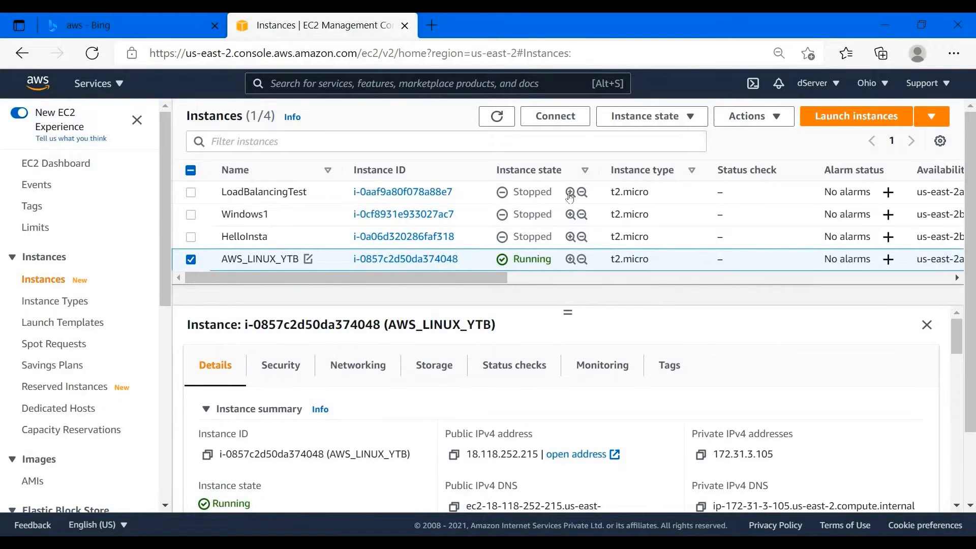
{"action": "left_click", "coordinate": [560, 116]}
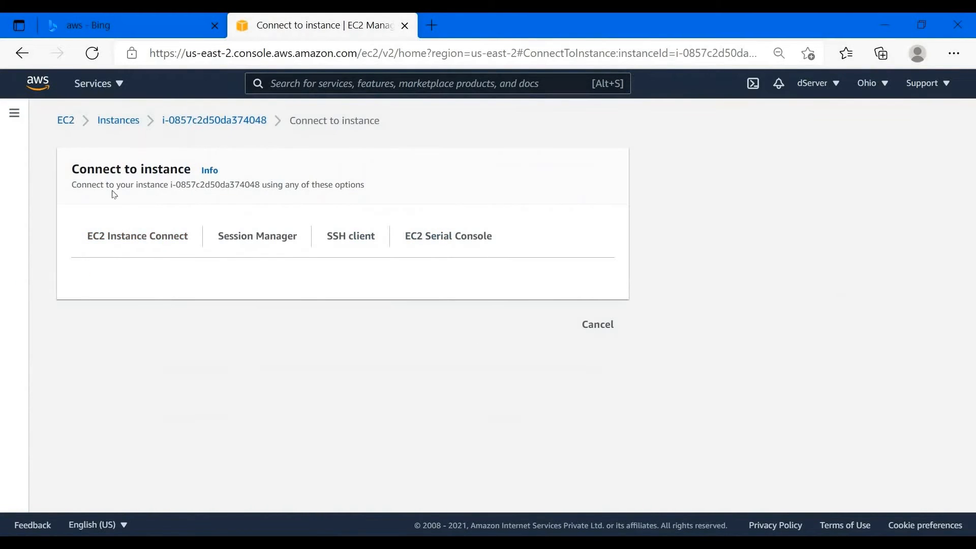
{"action": "left_click", "coordinate": [92, 56]}
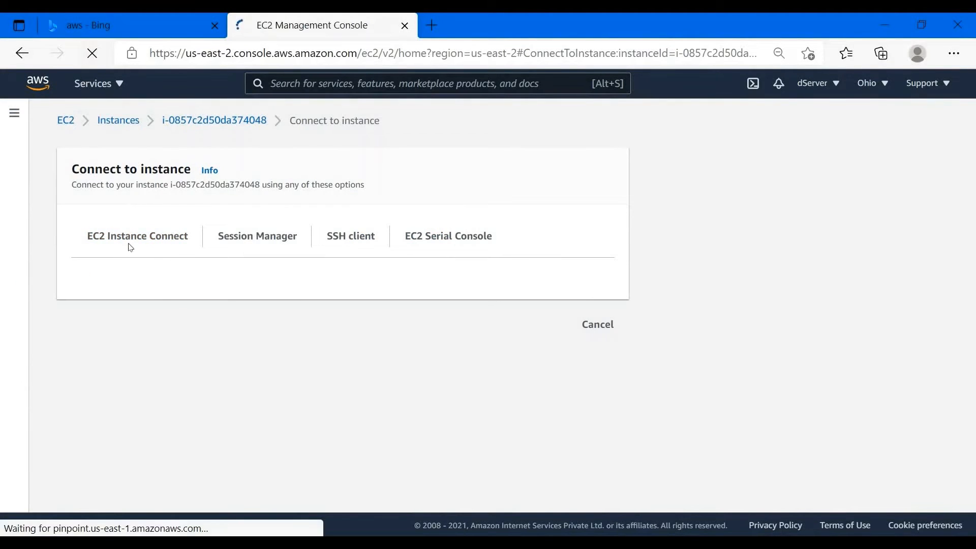
{"action": "left_click", "coordinate": [582, 326]}
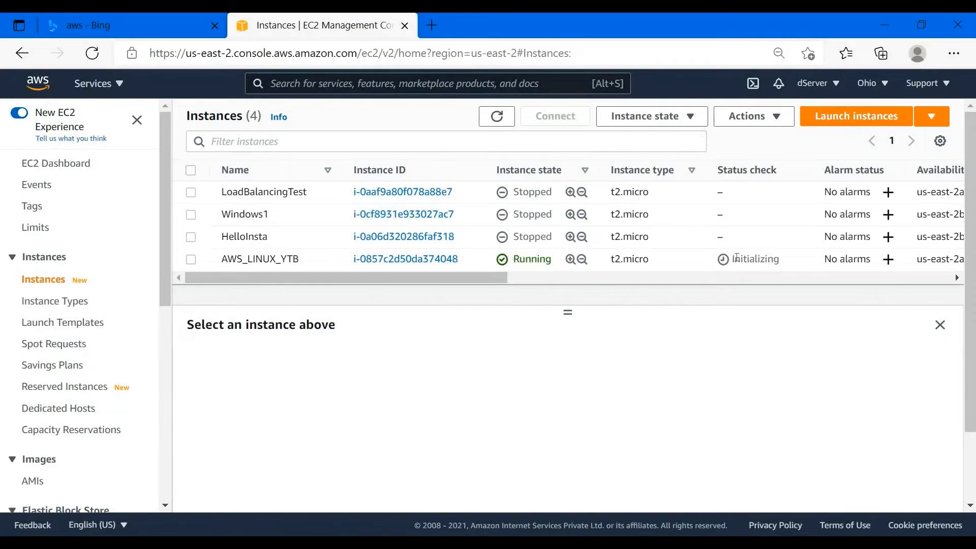
Select the AWS_LINUX_YTB instance and open its connection page.
{"action": "double_click", "coordinate": [737, 258]}
{"action": "left_click", "coordinate": [192, 260]}
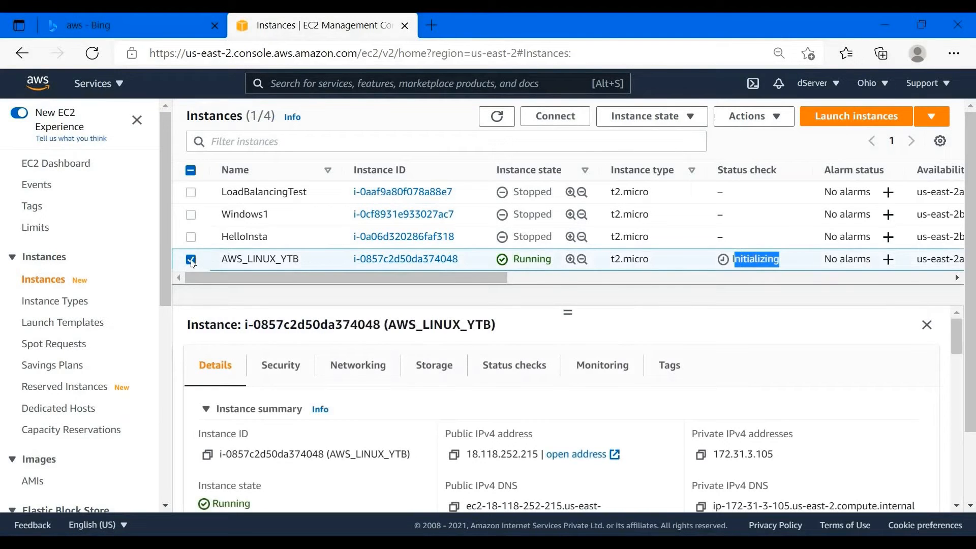
{"action": "left_click", "coordinate": [747, 117]}
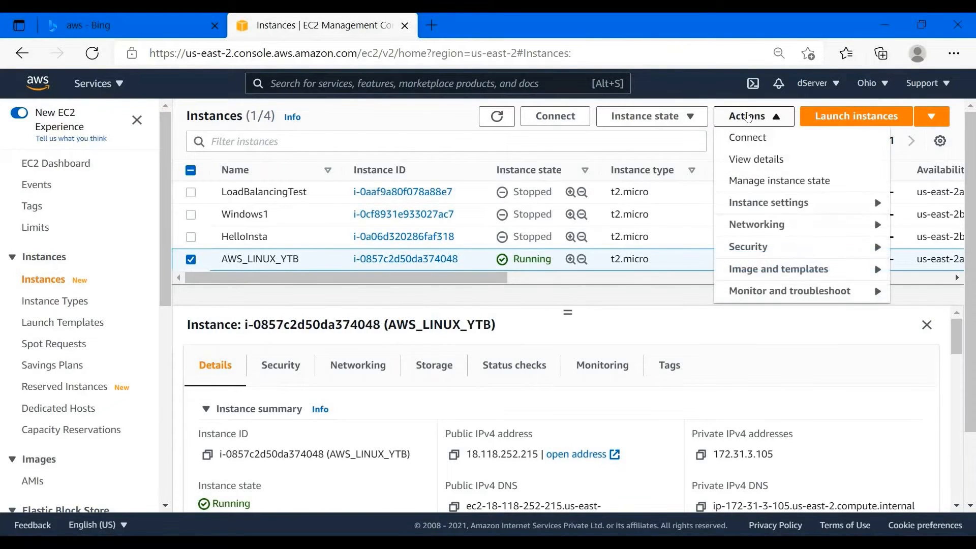
{"action": "left_click", "coordinate": [572, 117]}
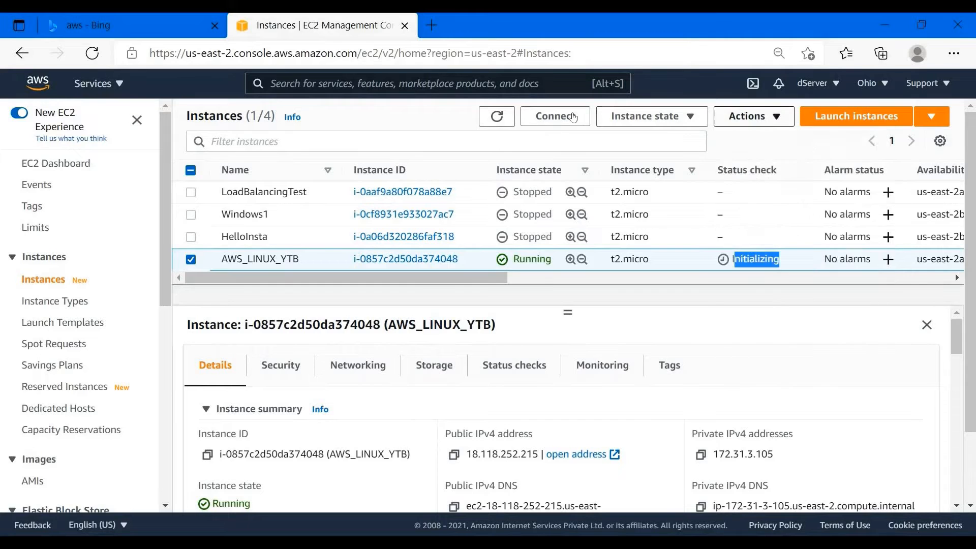
{"action": "left_click", "coordinate": [748, 117]}
{"action": "left_click", "coordinate": [570, 117]}
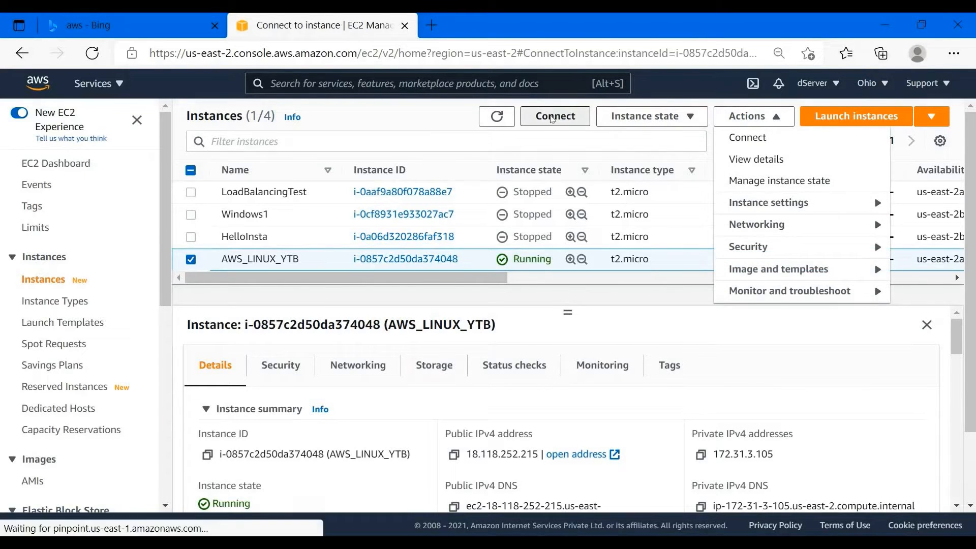
Compare the Session Manager, EC2 Serial Console, SSH client and EC2 Instance Connect options for connecting to the instance.
{"action": "left_click", "coordinate": [258, 233]}
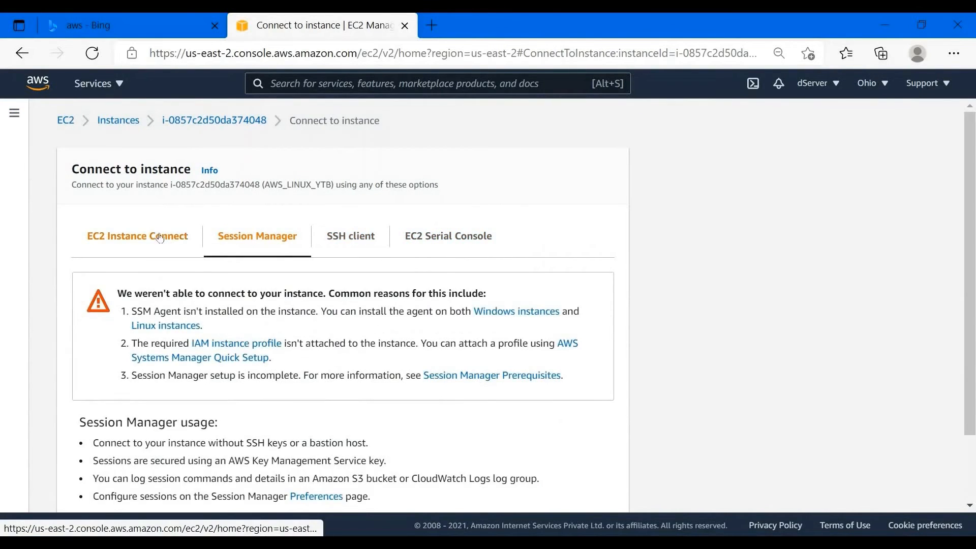
{"action": "left_click", "coordinate": [169, 237]}
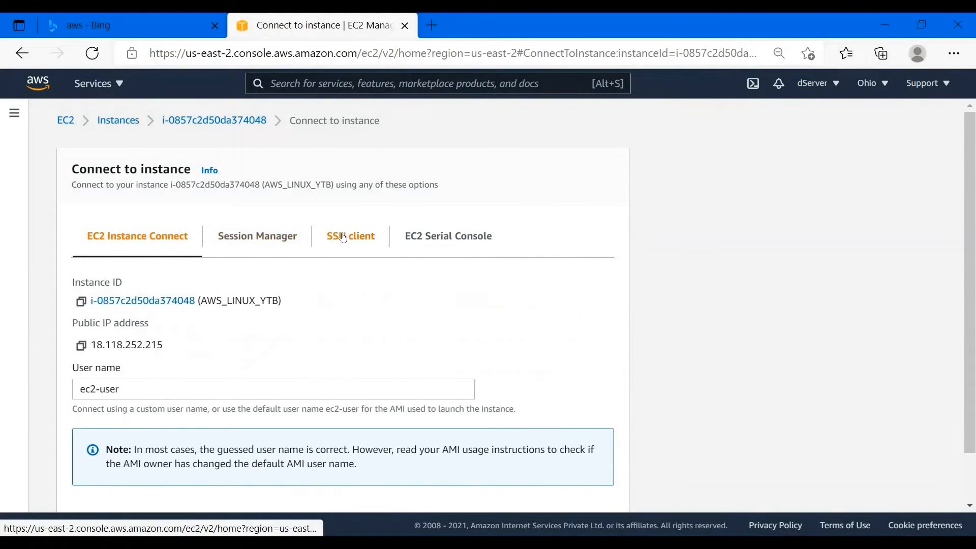
{"action": "left_click", "coordinate": [474, 235]}
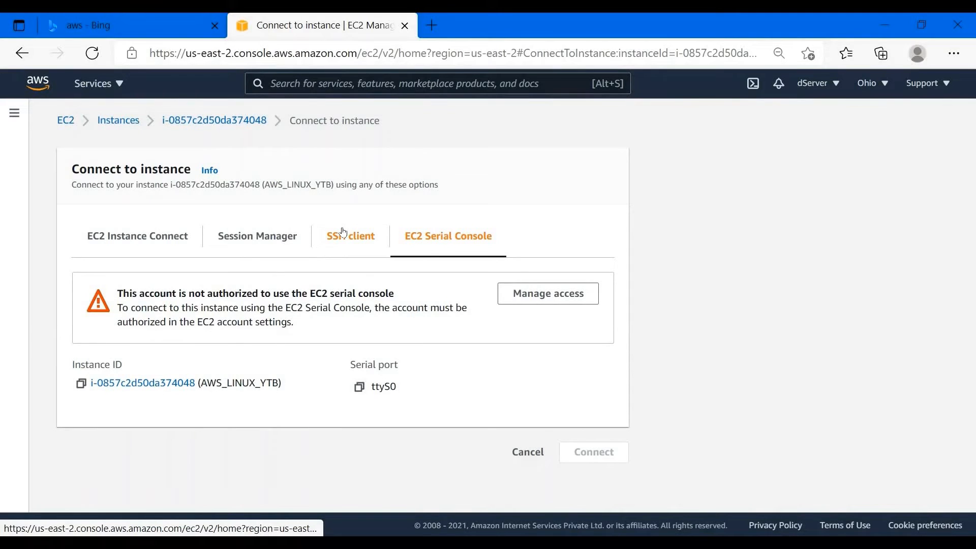
{"action": "left_click", "coordinate": [343, 232]}
{"action": "left_click", "coordinate": [261, 231]}
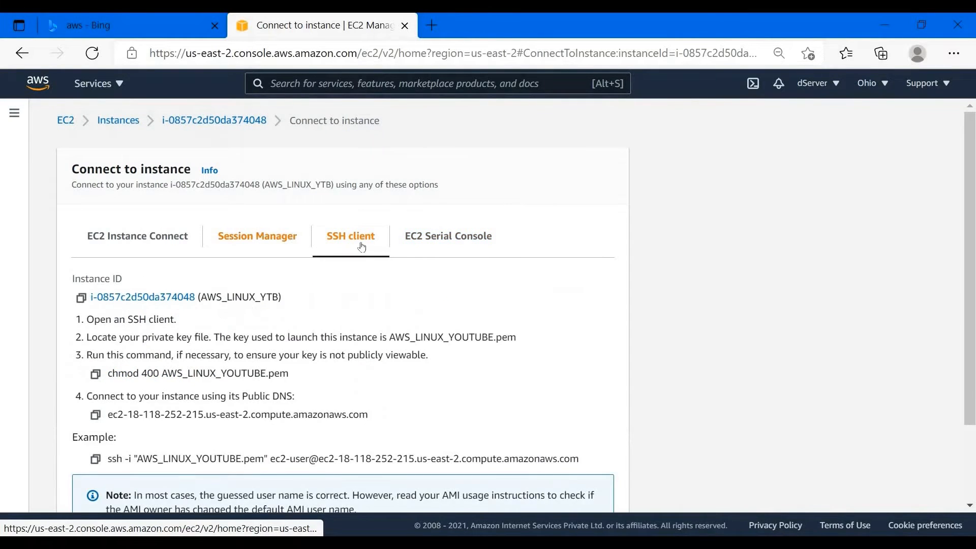
{"action": "left_click", "coordinate": [320, 232]}
{"action": "left_click", "coordinate": [145, 238]}
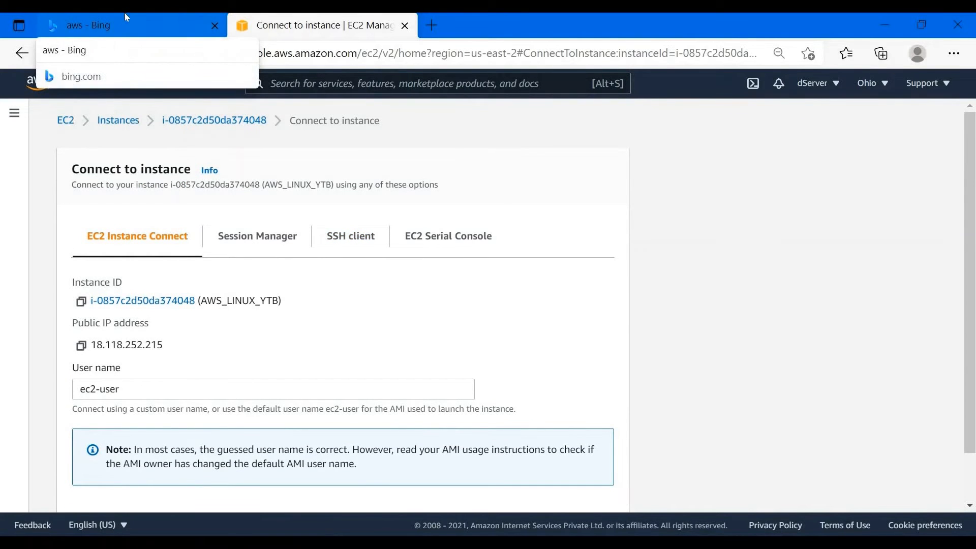
Close the browser tab with the Bing search for aws.
{"action": "left_click", "coordinate": [189, 13]}
{"action": "left_click", "coordinate": [336, 25]}
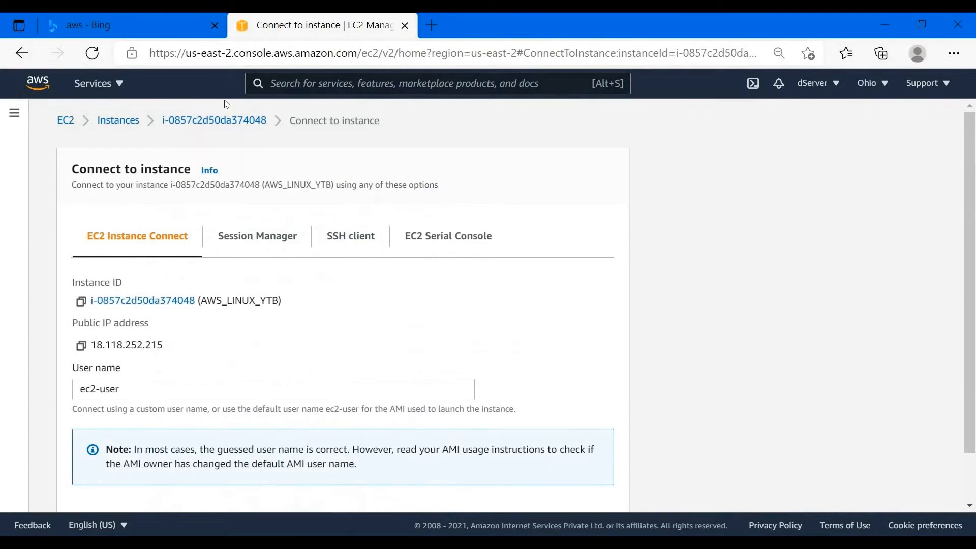
{"action": "middle_click", "coordinate": [118, 13]}
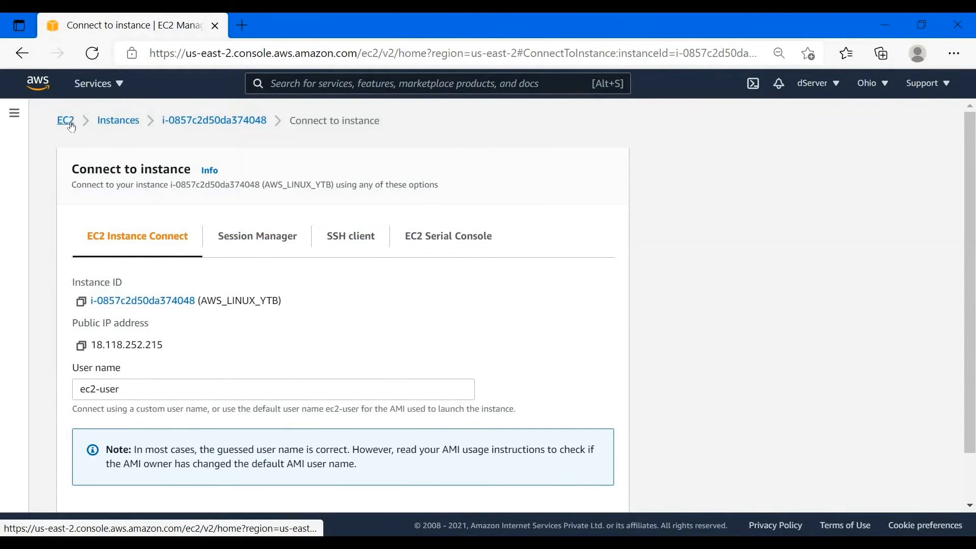
Reopen the connection page for the AWS_LINUX_YTB instance from the instances list and review its SSH client instructions.
{"action": "left_click", "coordinate": [120, 121]}
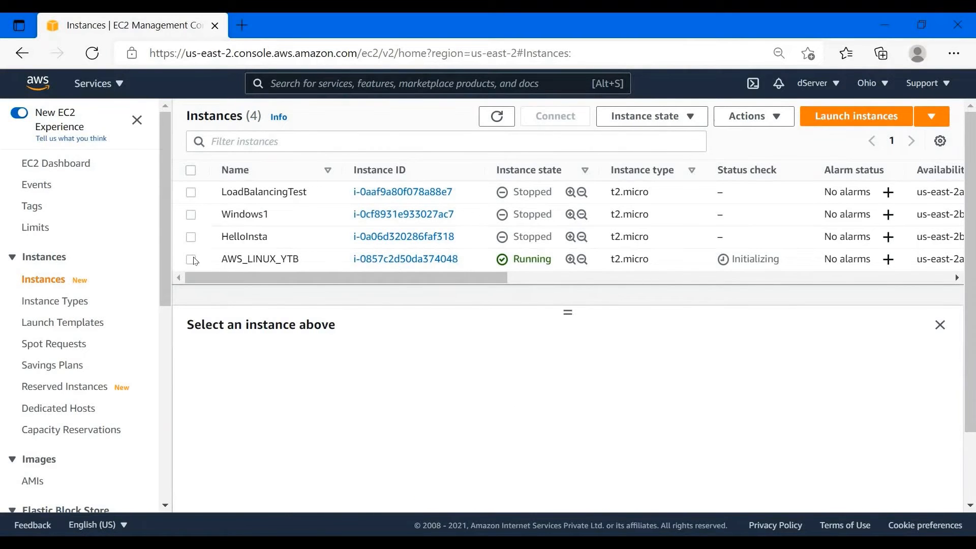
{"action": "left_click", "coordinate": [235, 260]}
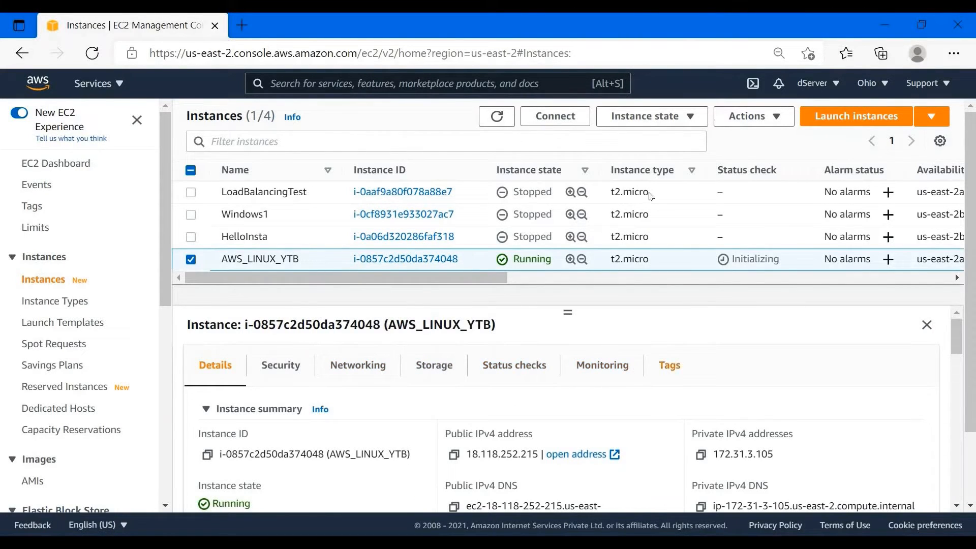
{"action": "left_click", "coordinate": [577, 125]}
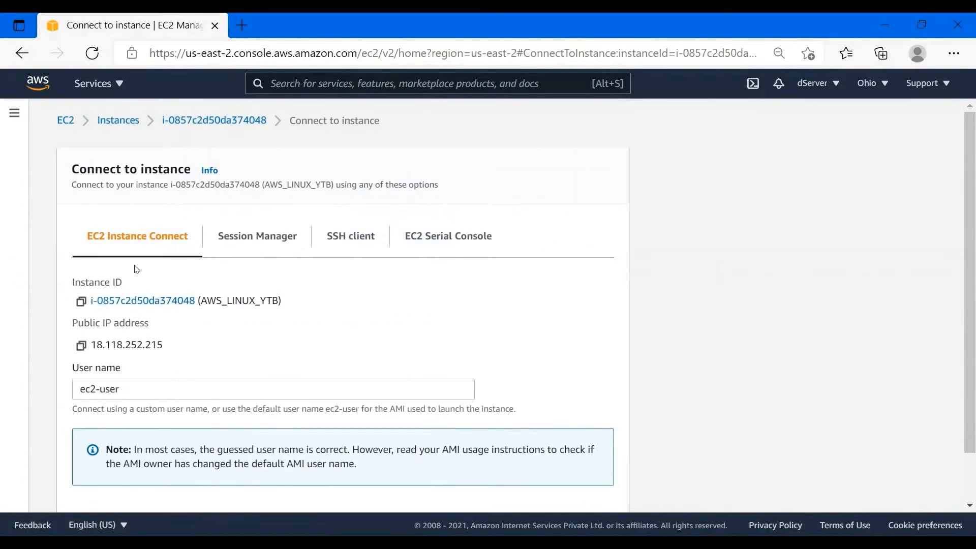
{"action": "left_click", "coordinate": [257, 245]}
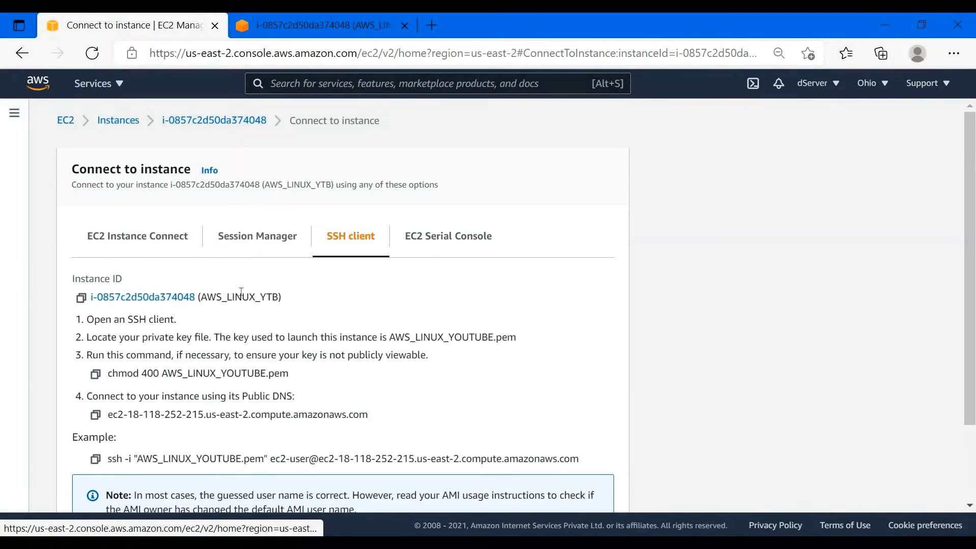
{"action": "scroll", "coordinate": [241, 291], "scroll_direction": "down", "scroll_amount": 2}
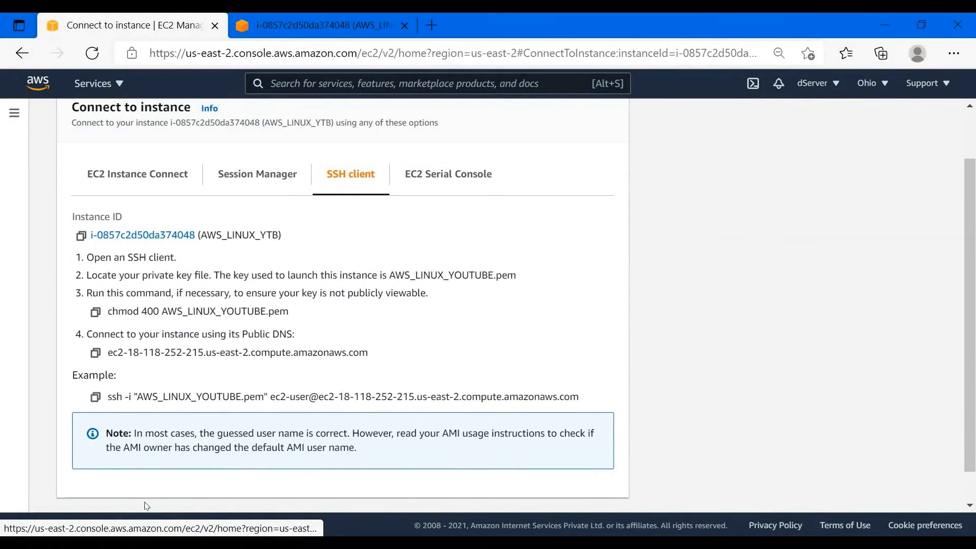
Search the web for "download win7cp" in a new browser tab and open the WinSCP download page at its download options.
{"action": "left_click", "coordinate": [432, 25]}
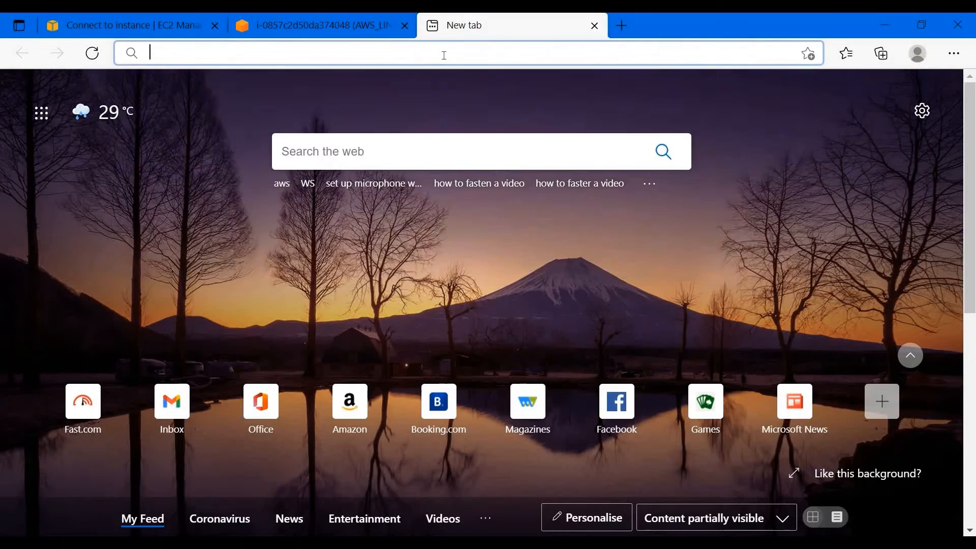
{"action": "left_click", "coordinate": [444, 55]}
{"action": "type", "text": "down"}
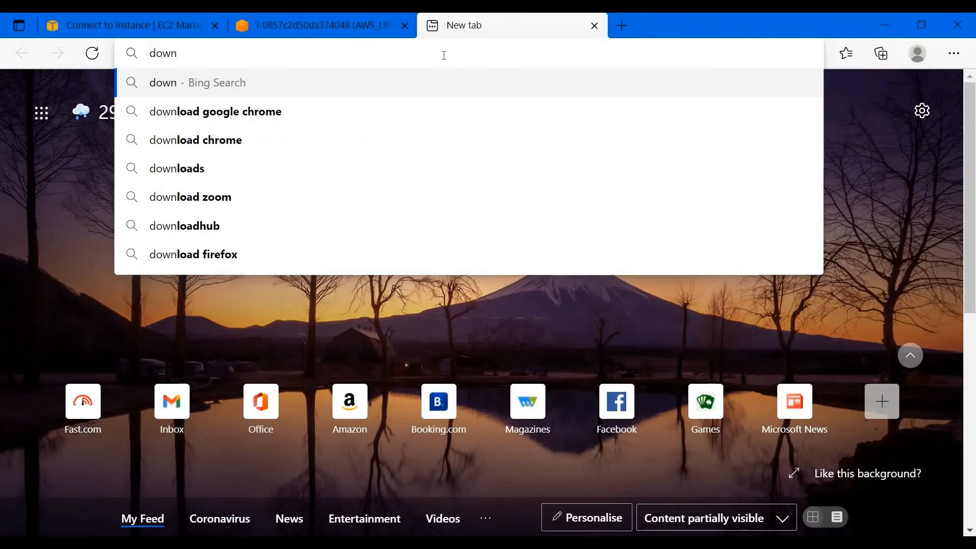
{"action": "type", "text": "load w"}
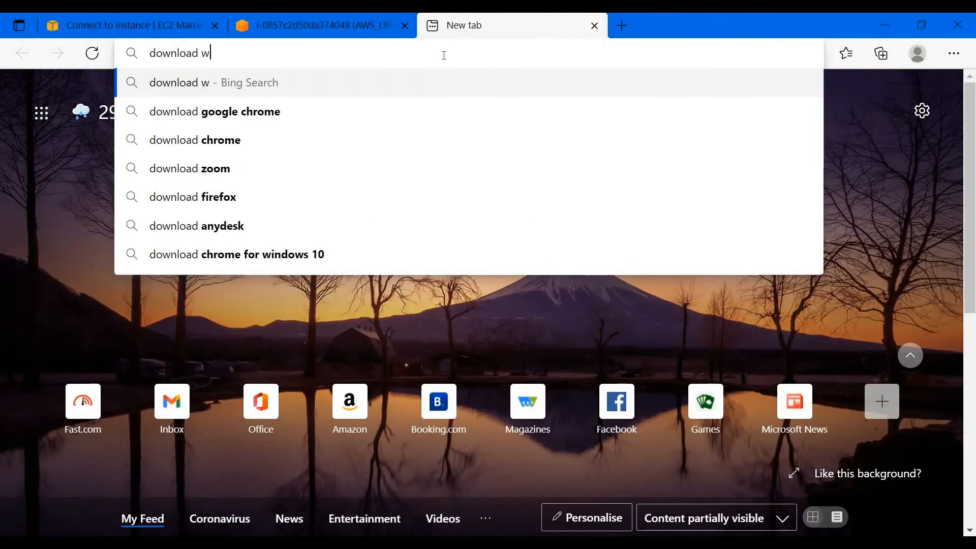
{"action": "type", "text": "in7cp"}
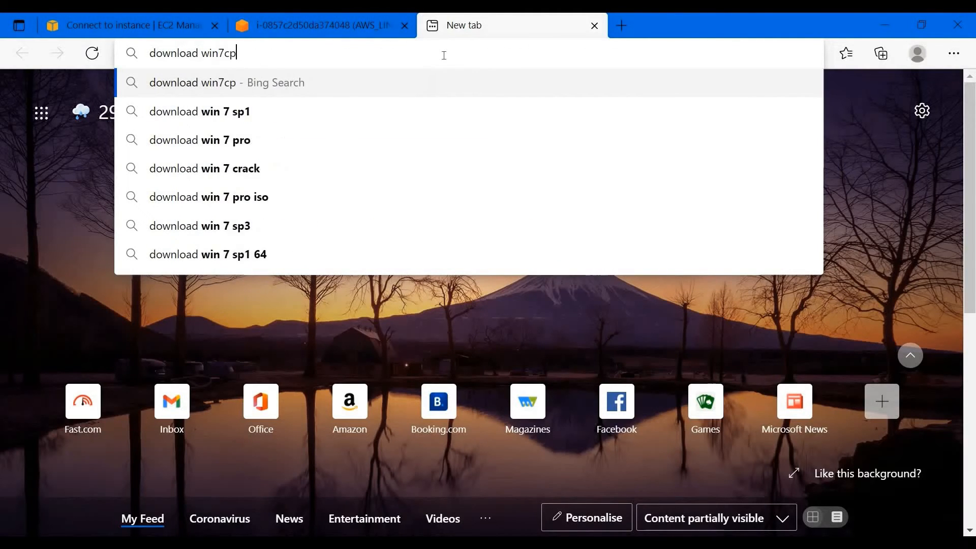
{"action": "key", "text": "Return"}
{"action": "left_click", "coordinate": [227, 260]}
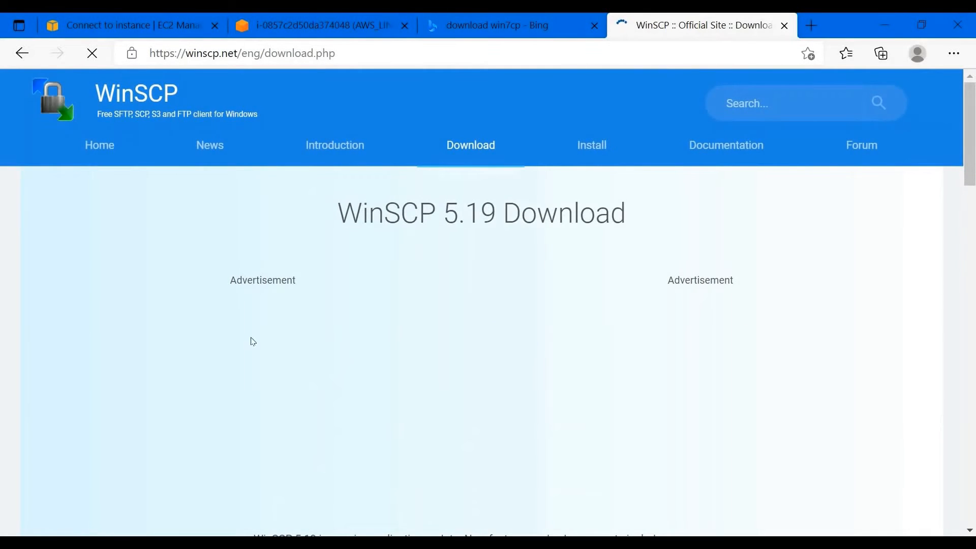
{"action": "scroll", "coordinate": [489, 256], "scroll_direction": "down", "scroll_amount": 8}
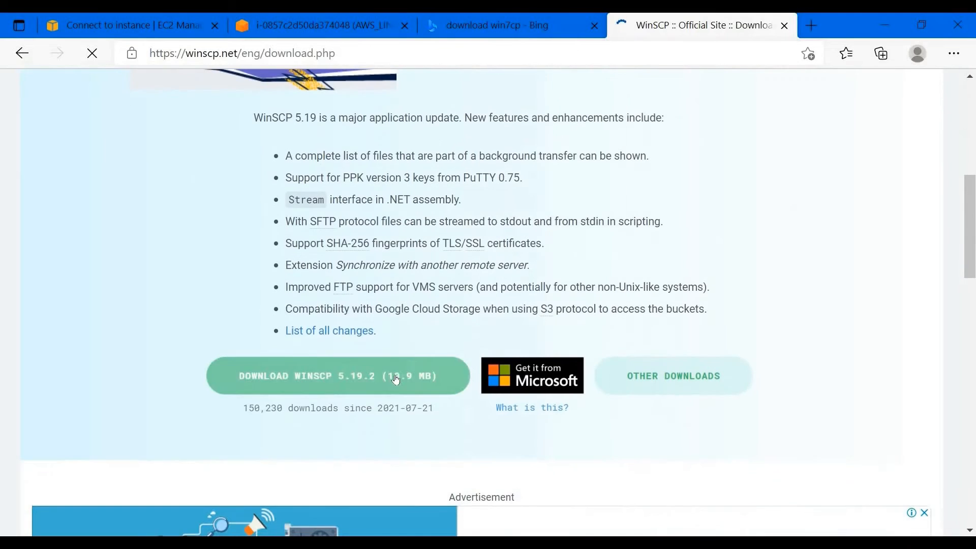
Download the WinSCP 5.19.2 installer and run it in the install mode for all users.
{"action": "left_click", "coordinate": [222, 396]}
{"action": "scroll", "coordinate": [395, 361], "scroll_direction": "down", "scroll_amount": 8}
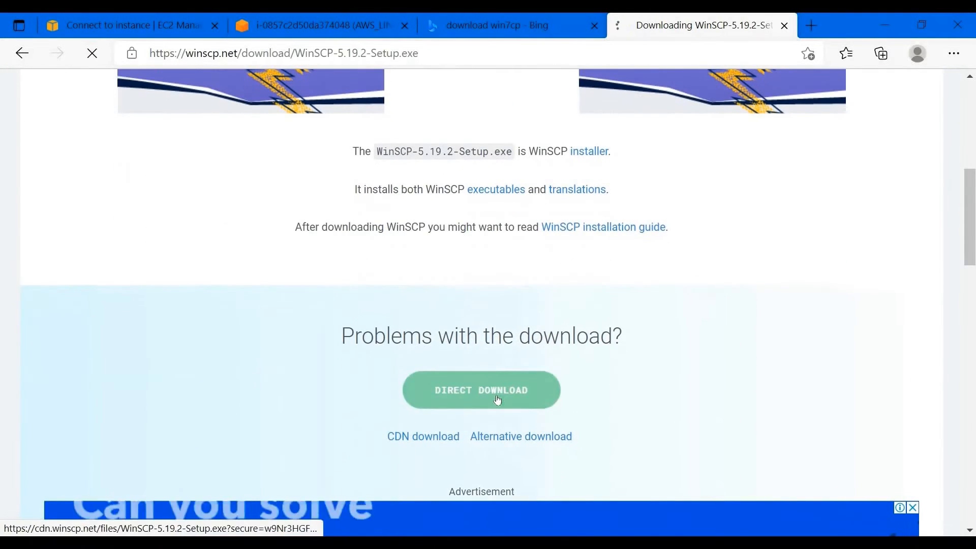
{"action": "left_click", "coordinate": [498, 400]}
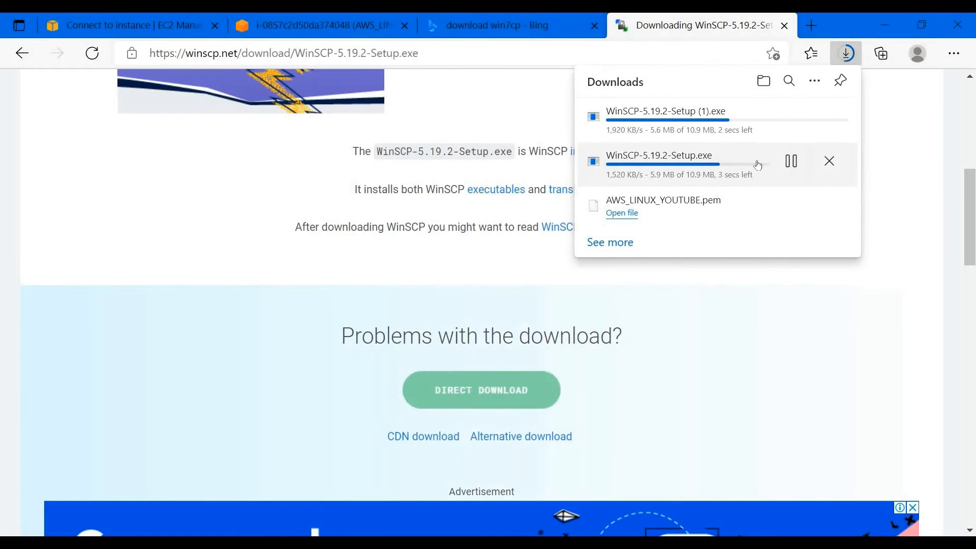
{"action": "left_click", "coordinate": [712, 156]}
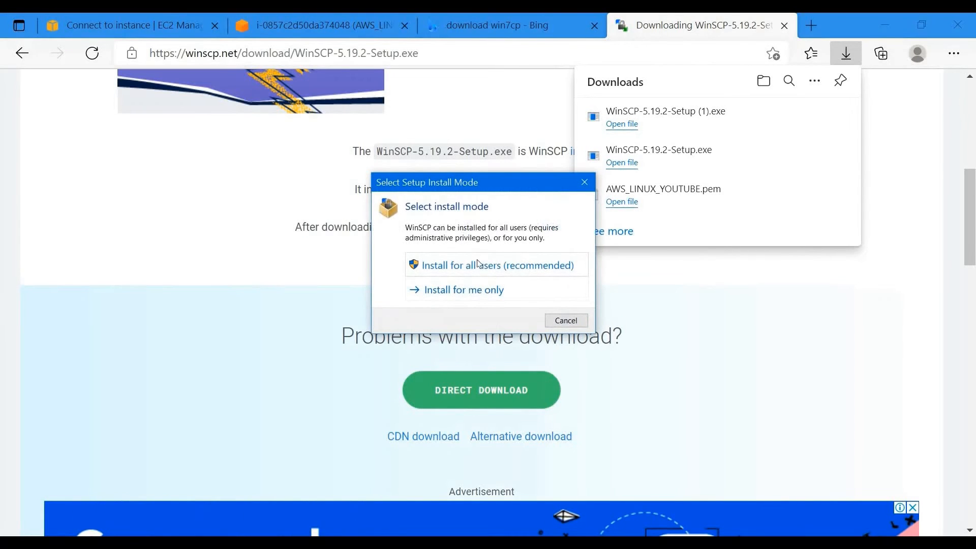
{"action": "left_click", "coordinate": [491, 270]}
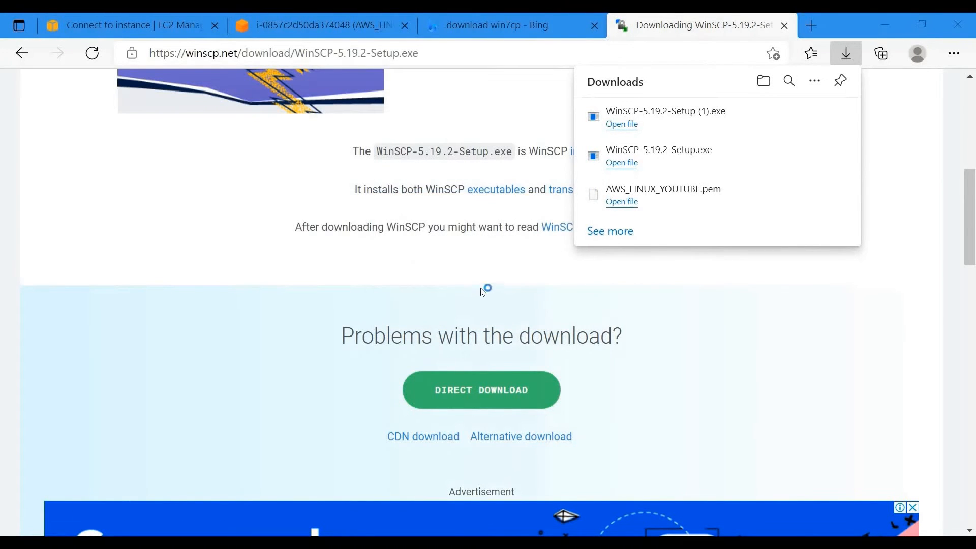
{"action": "left_click", "coordinate": [841, 277]}
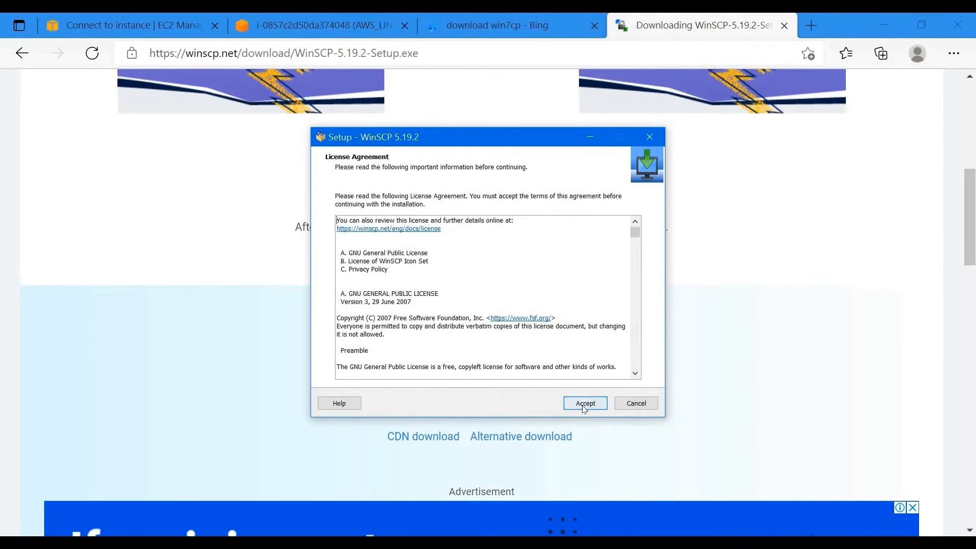
Accept the WinSCP license and configure a custom installation into D:\Program Files (x86)\WinSCP with the default components.
{"action": "left_click", "coordinate": [585, 403]}
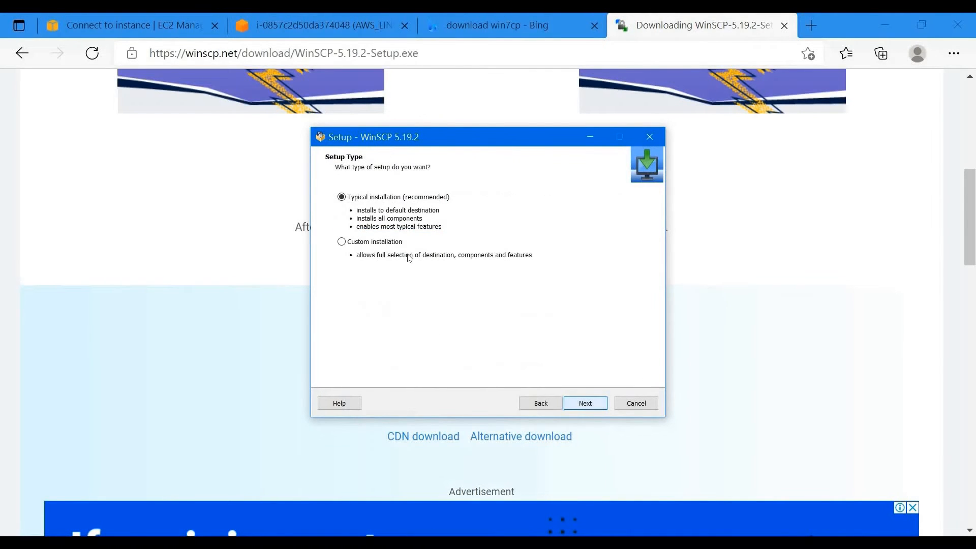
{"action": "left_click", "coordinate": [586, 403]}
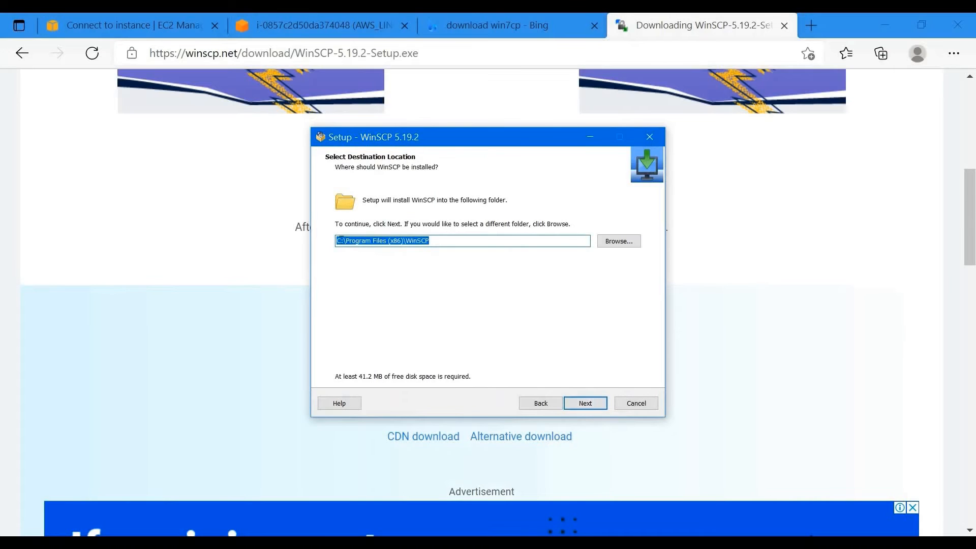
{"action": "key", "text": "BackSpace"}
{"action": "type", "text": "D"}
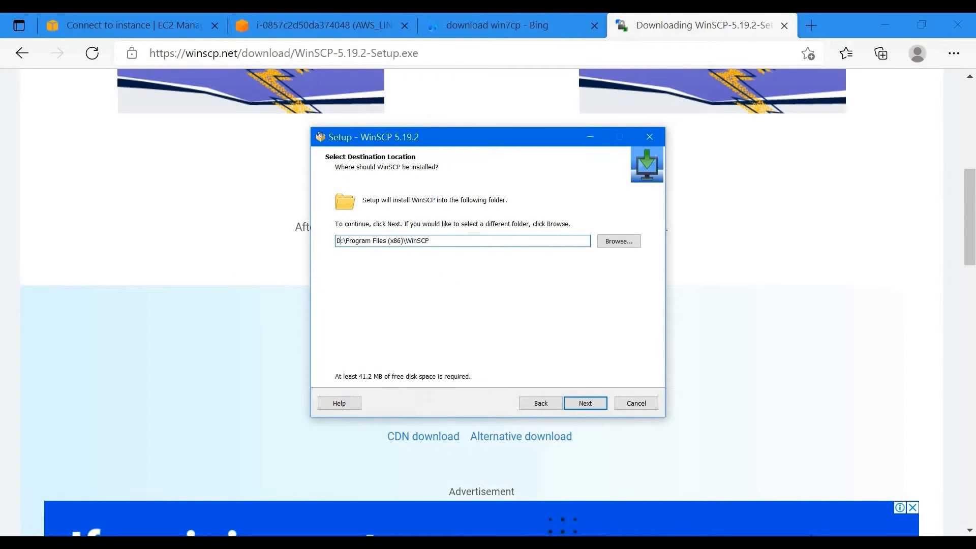
{"action": "left_click", "coordinate": [587, 402]}
{"action": "left_click", "coordinate": [588, 403]}
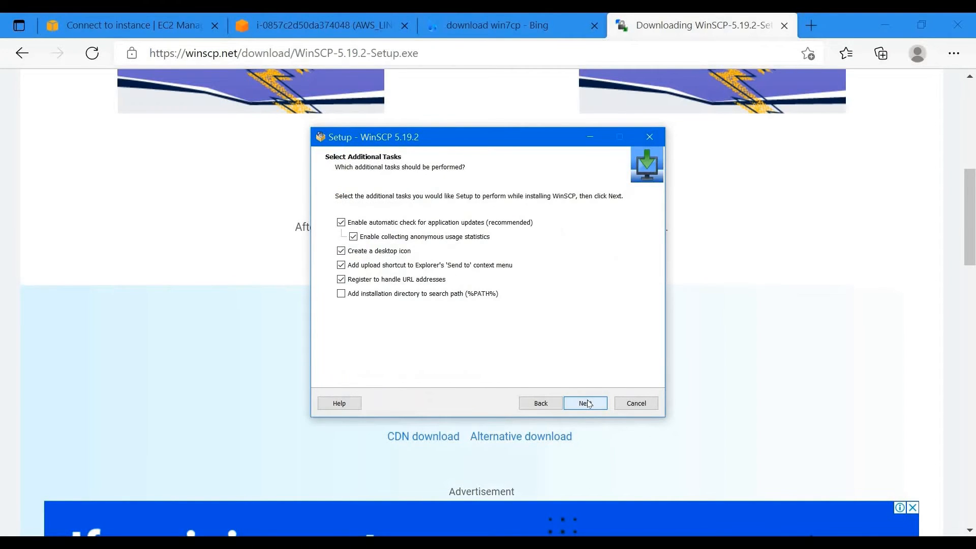
Install WinSCP with the default additional tasks and finish the setup with Launch WinSCP enabled.
{"action": "left_click", "coordinate": [588, 404]}
{"action": "left_click", "coordinate": [588, 403]}
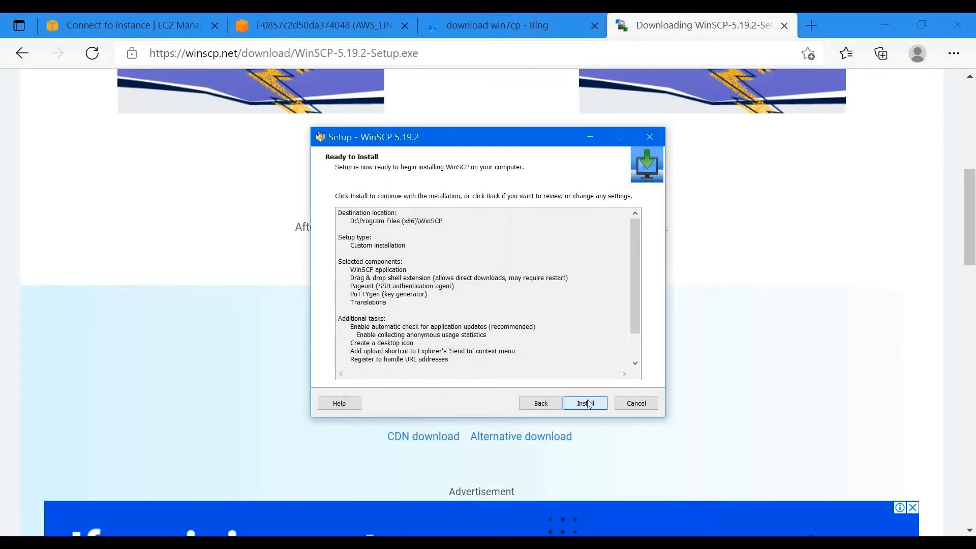
{"action": "left_click", "coordinate": [586, 403]}
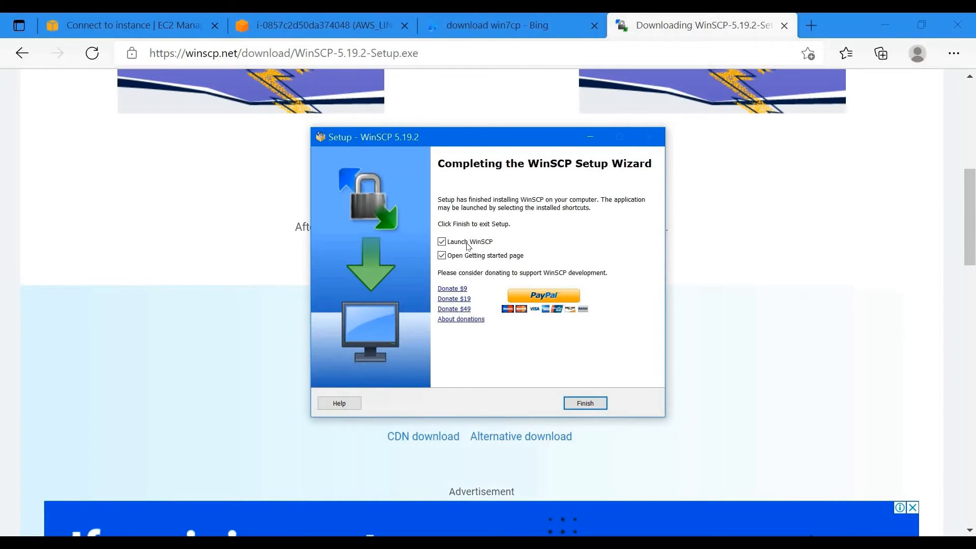
{"action": "left_click", "coordinate": [584, 403]}
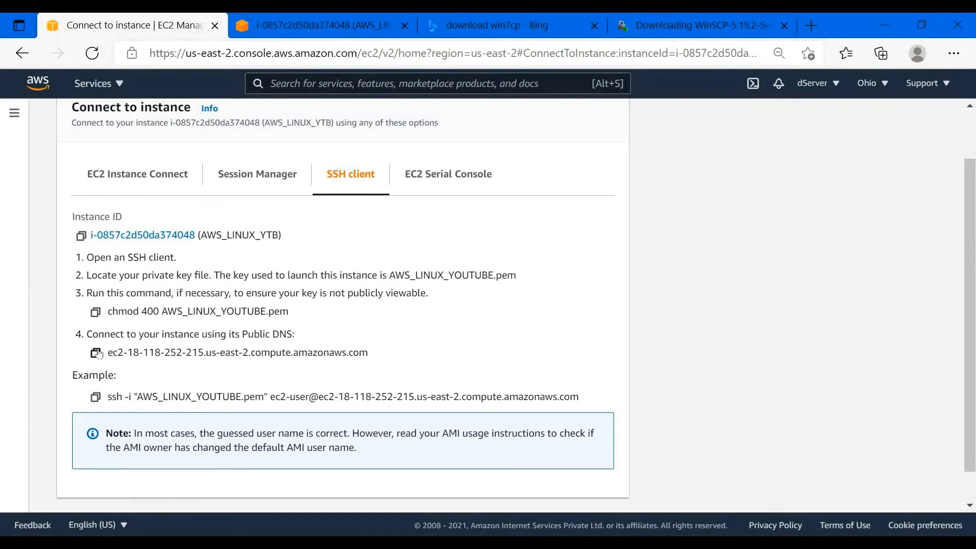
Copy the instance's Public DNS from the SSH client instructions into the host name of the WinSCP login.
{"action": "left_click", "coordinate": [96, 352]}
{"action": "left_click_drag", "start_coordinate": [579, 398], "coordinate": [273, 399]}
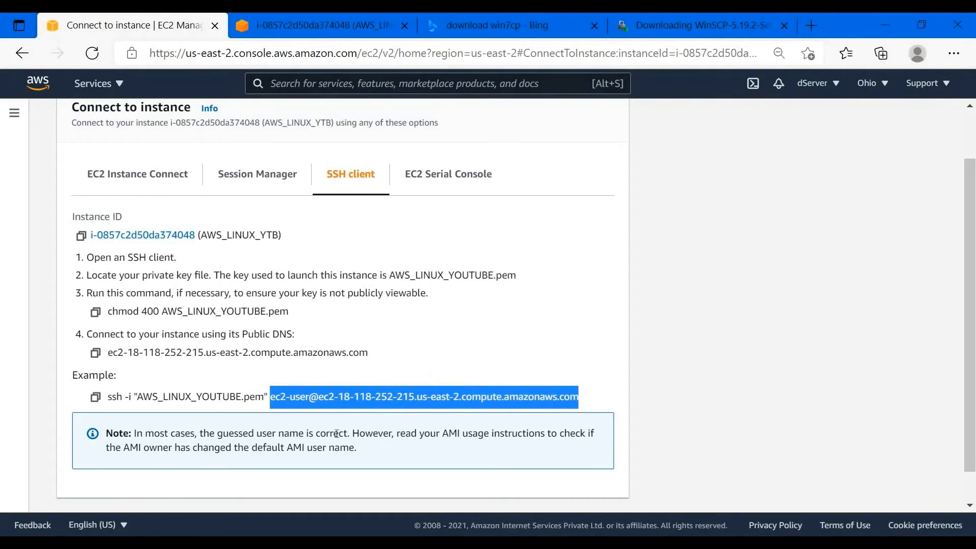
{"action": "key", "text": "alt+Tab"}
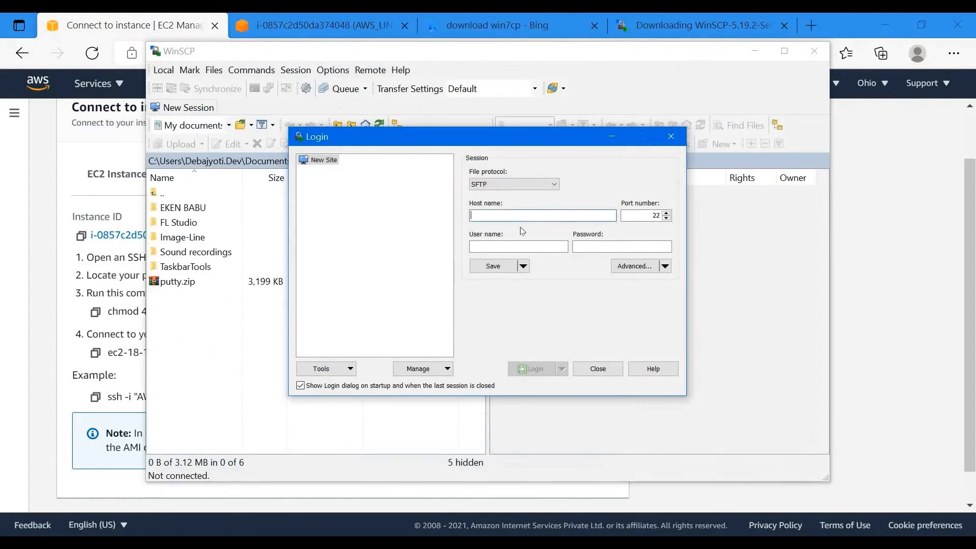
{"action": "key", "text": "ctrl+v"}
Set the WinSCP login's user name to ec2-user, taken from the example SSH command on the AWS page.
{"action": "left_click", "coordinate": [507, 246]}
{"action": "left_click_drag", "start_coordinate": [507, 250], "coordinate": [461, 256]}
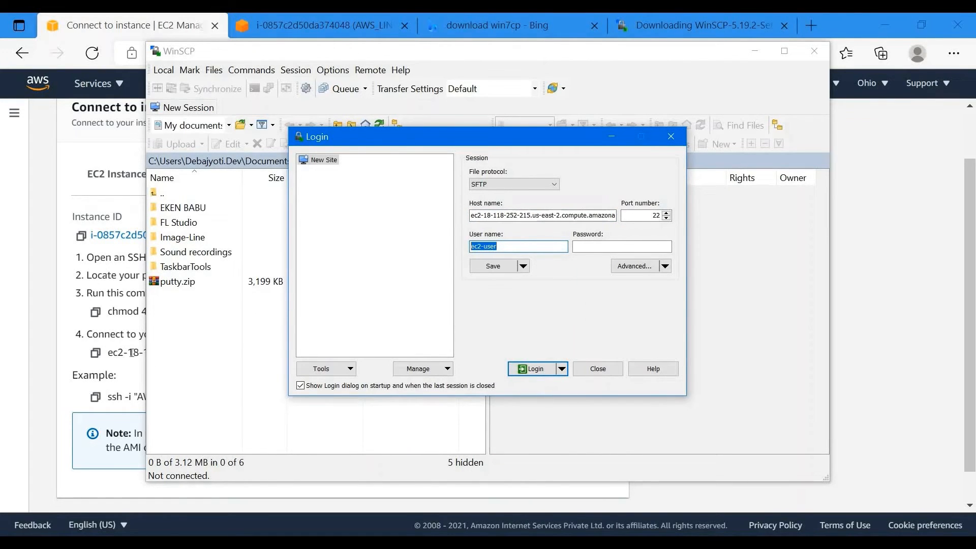
{"action": "key", "text": "alt+Tab"}
{"action": "left_click_drag", "start_coordinate": [270, 396], "coordinate": [305, 397]}
{"action": "key", "text": "alt+Tab"}
{"action": "key", "text": "ctrl+v"}
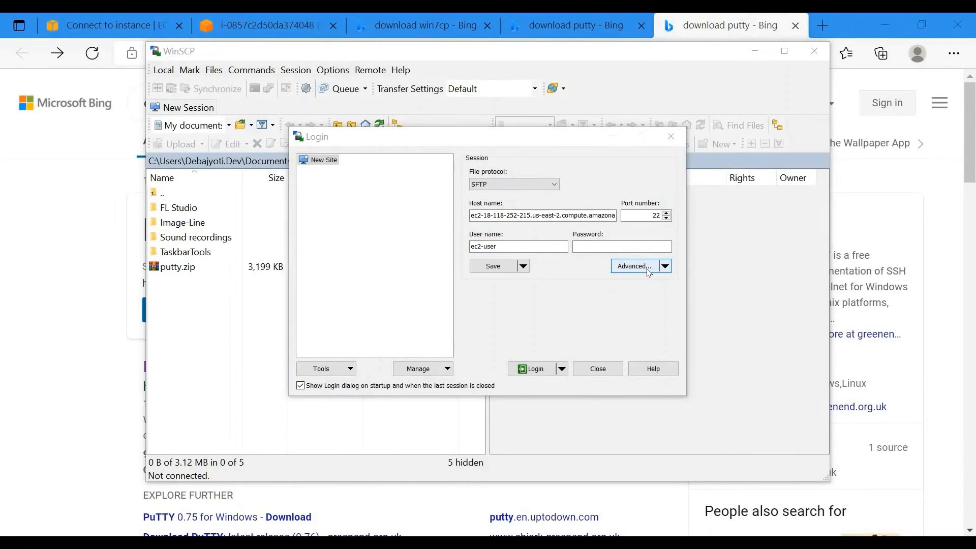
{"action": "left_click", "coordinate": [610, 245]}
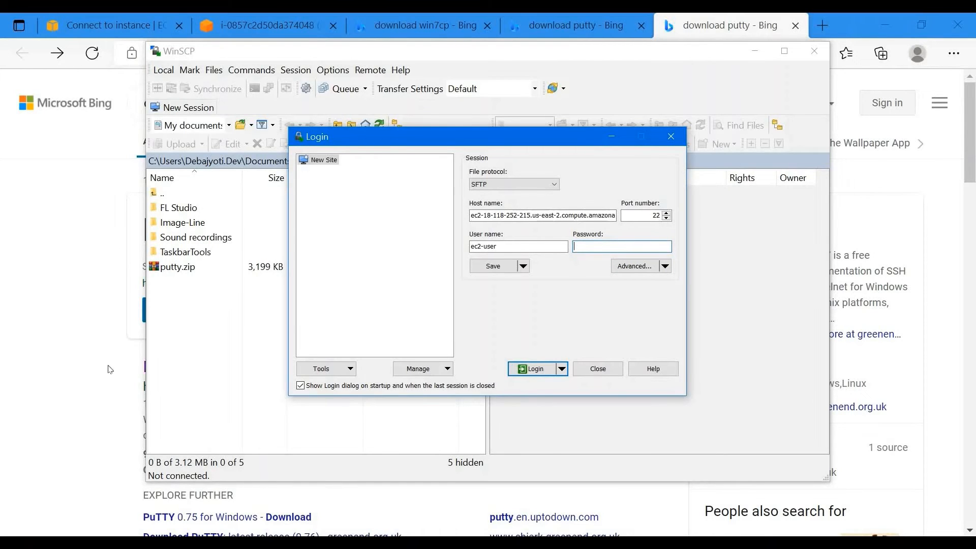
Launch puttygen from the PuTTY folder inside D:\Program Files (x86)\WinSCP in File Explorer.
{"action": "key", "text": "super+e"}
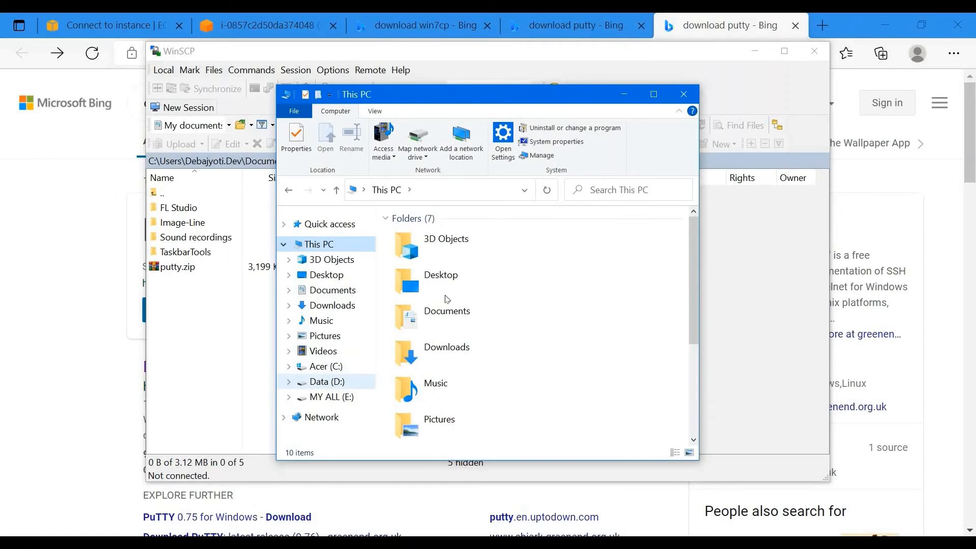
{"action": "double_click", "coordinate": [467, 303]}
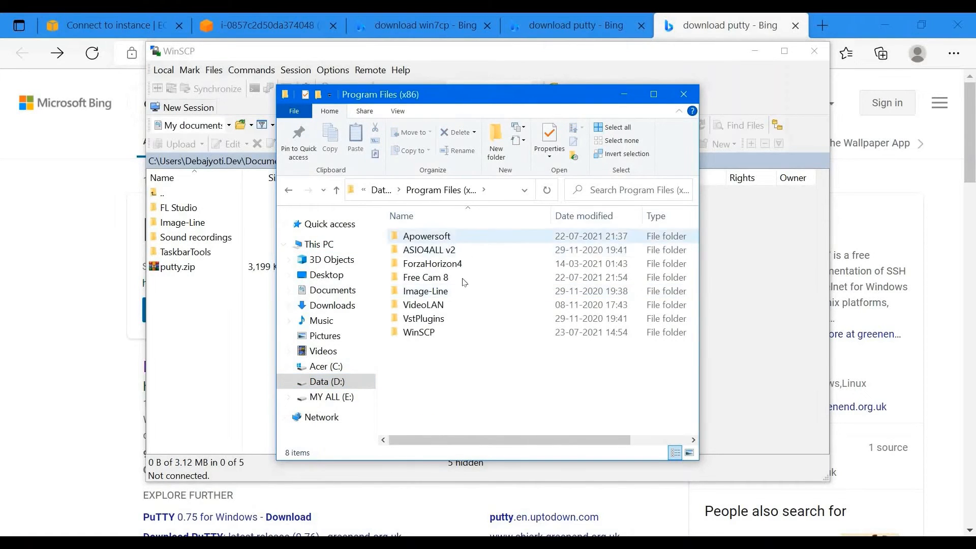
{"action": "double_click", "coordinate": [433, 332]}
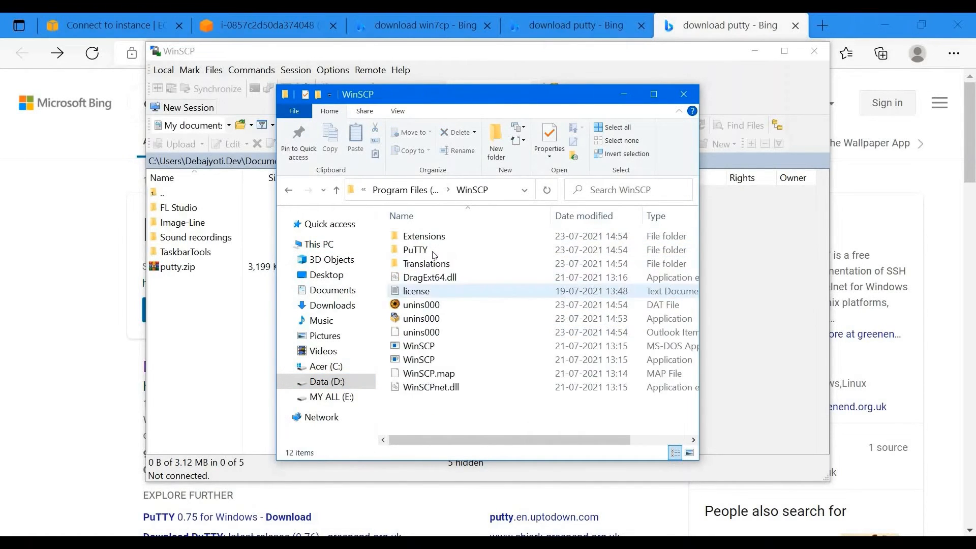
{"action": "double_click", "coordinate": [432, 253]}
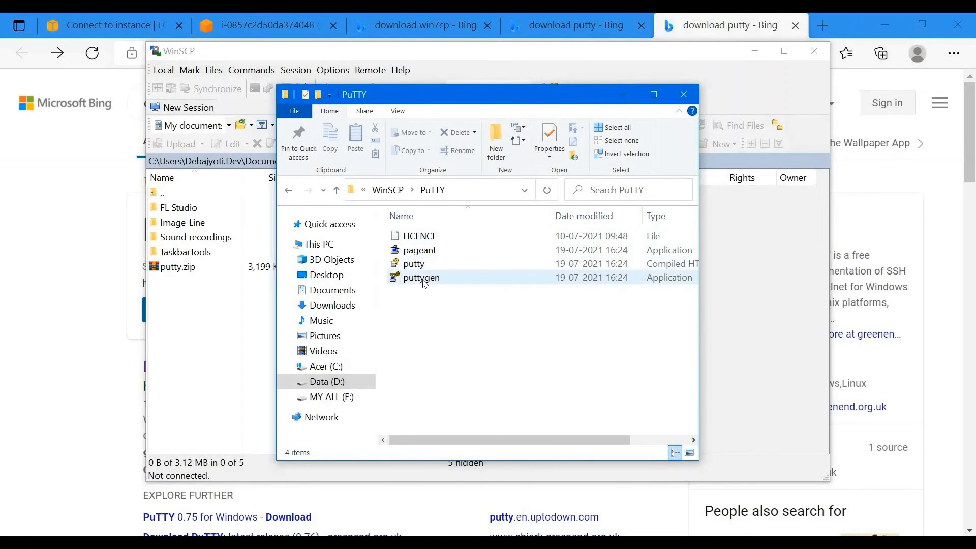
{"action": "scroll", "coordinate": [505, 259], "scroll_direction": "up", "scroll_amount": 3, "text": "ctrl"}
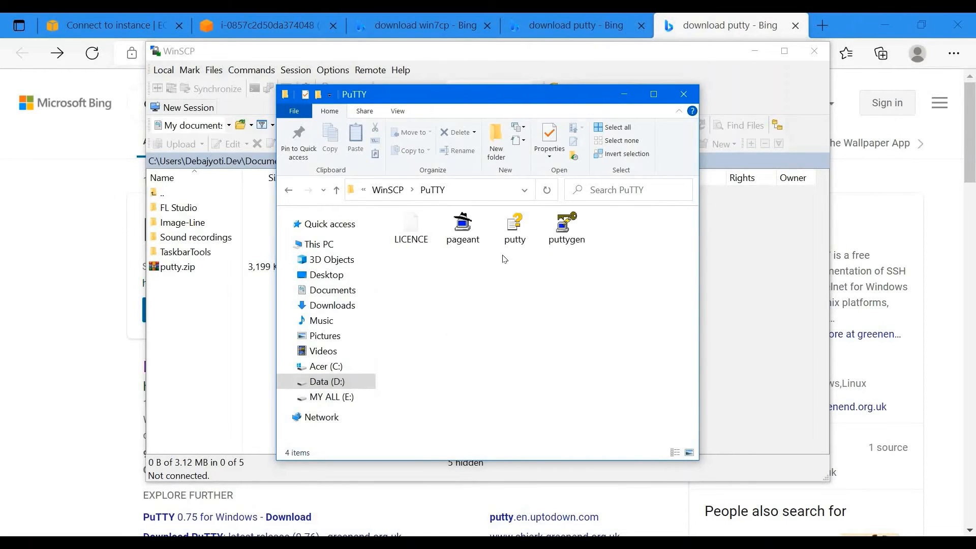
{"action": "double_click", "coordinate": [566, 228]}
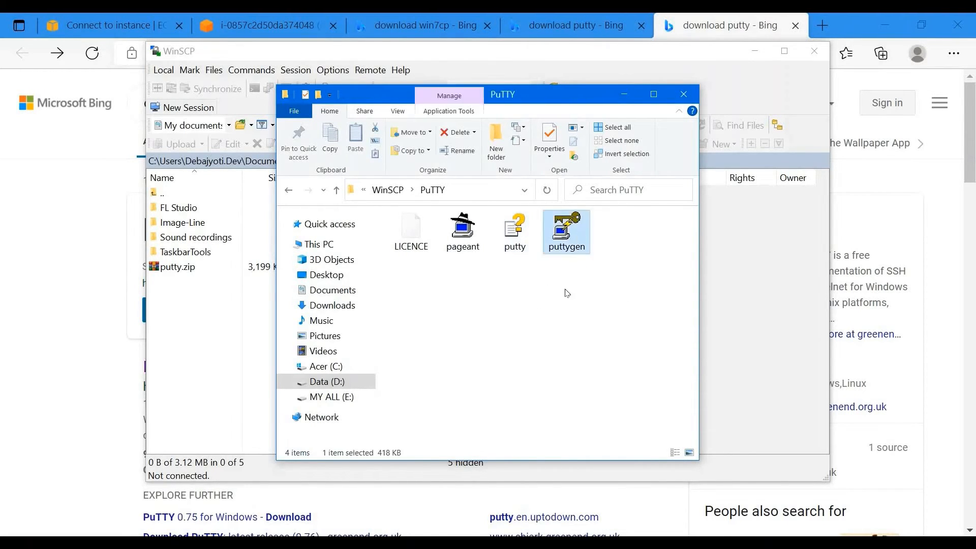
Load the private key file AWS_LINUX_YOUTUBE.pem from Downloads into PuTTY Key Generator, with all file types shown.
{"action": "left_click", "coordinate": [639, 336]}
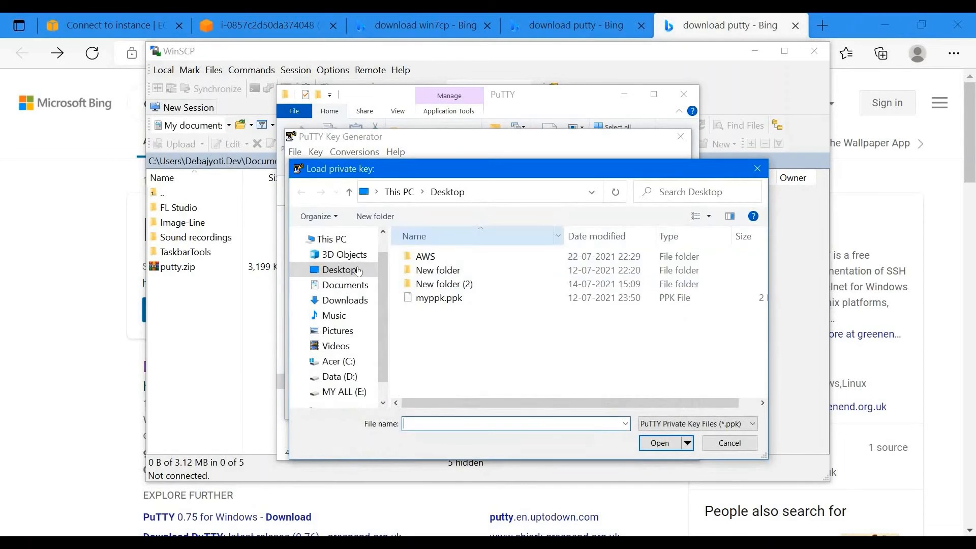
{"action": "left_click", "coordinate": [346, 285]}
{"action": "left_click", "coordinate": [345, 300]}
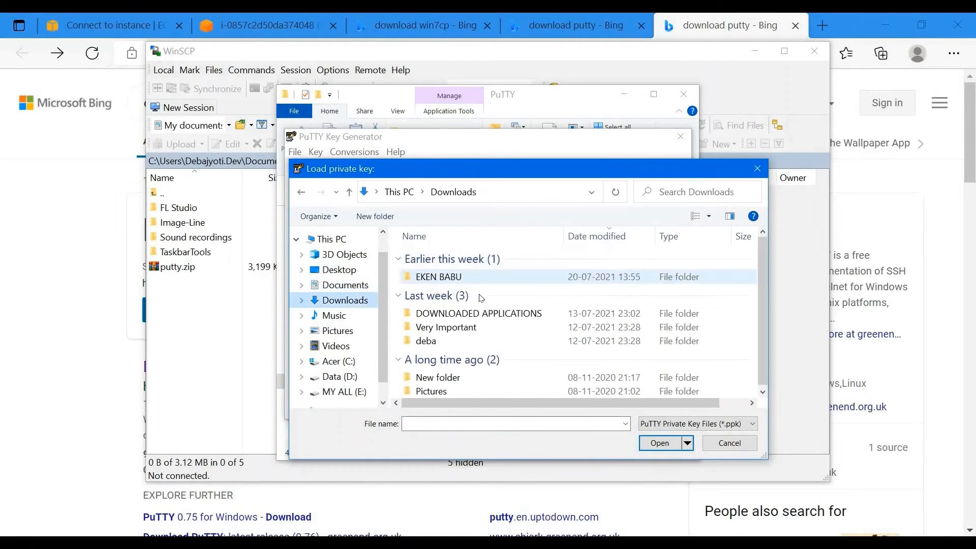
{"action": "left_click", "coordinate": [696, 426]}
{"action": "left_click", "coordinate": [661, 447]}
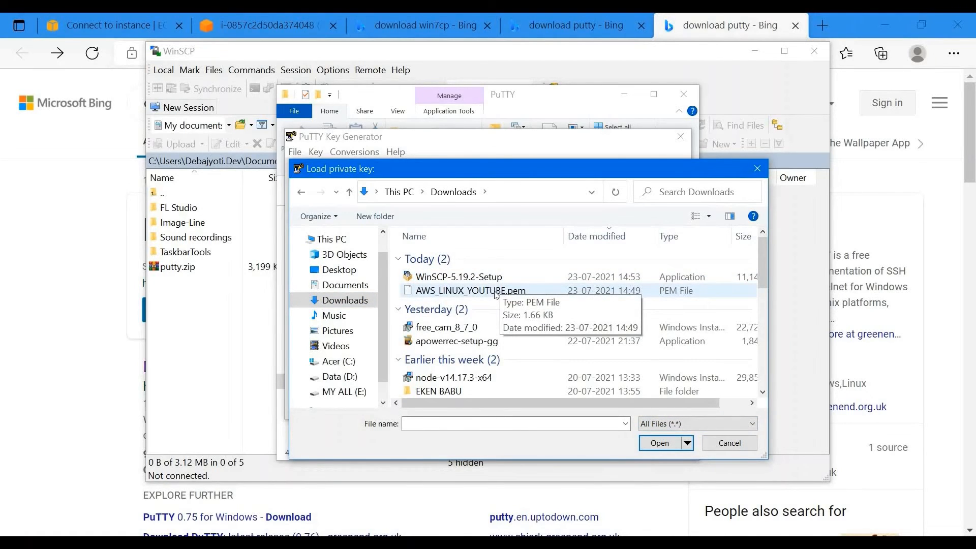
{"action": "double_click", "coordinate": [496, 291]}
{"action": "left_click", "coordinate": [573, 330]}
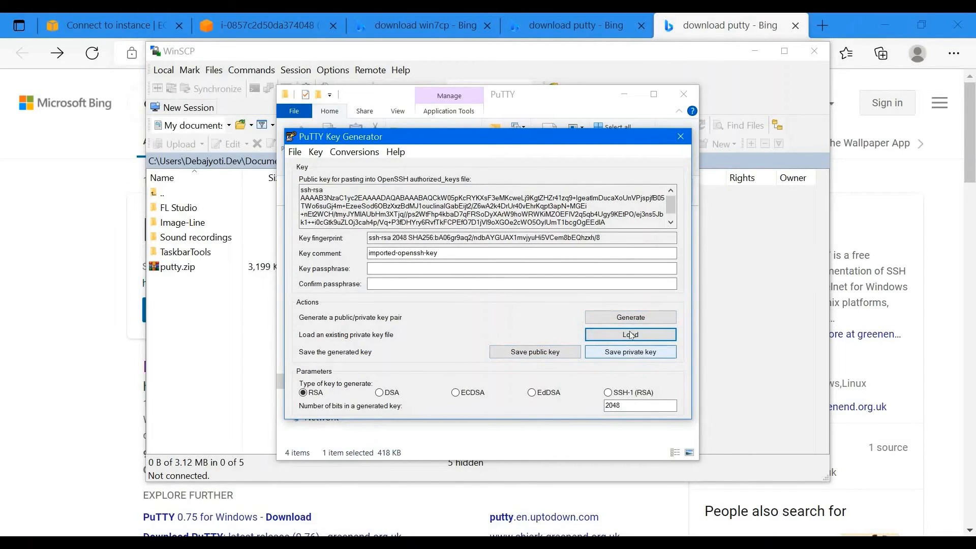
Save the private key without a passphrase as Linux_youtube_AWS.ppk on the Desktop and close PuTTY Key Generator and File Explorer.
{"action": "left_click", "coordinate": [635, 358]}
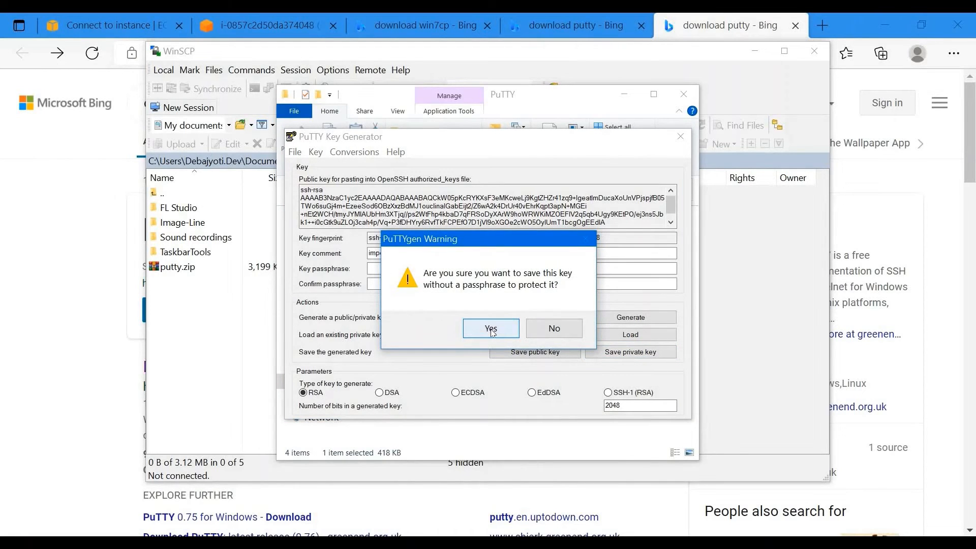
{"action": "left_click", "coordinate": [491, 329]}
{"action": "left_click", "coordinate": [339, 270]}
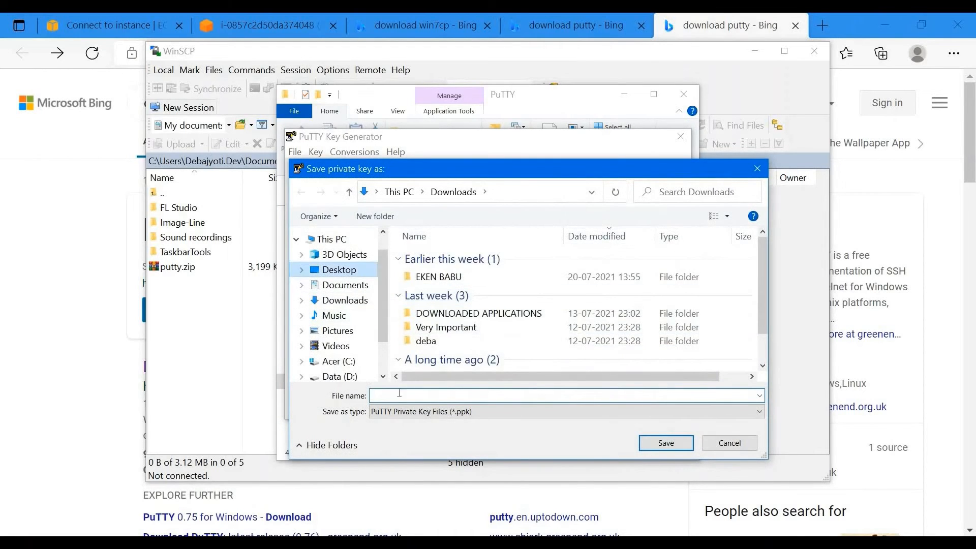
{"action": "left_click", "coordinate": [400, 395]}
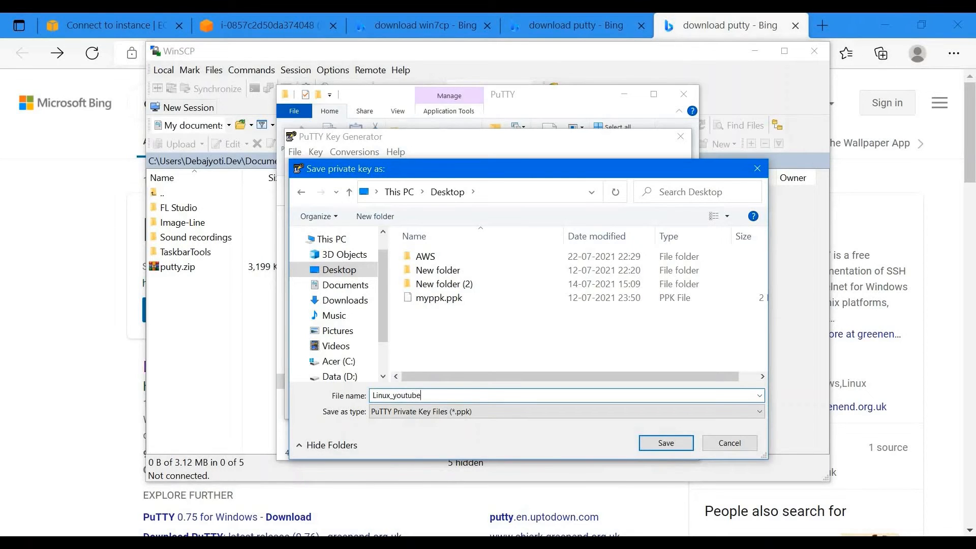
{"action": "left_click", "coordinate": [666, 443]}
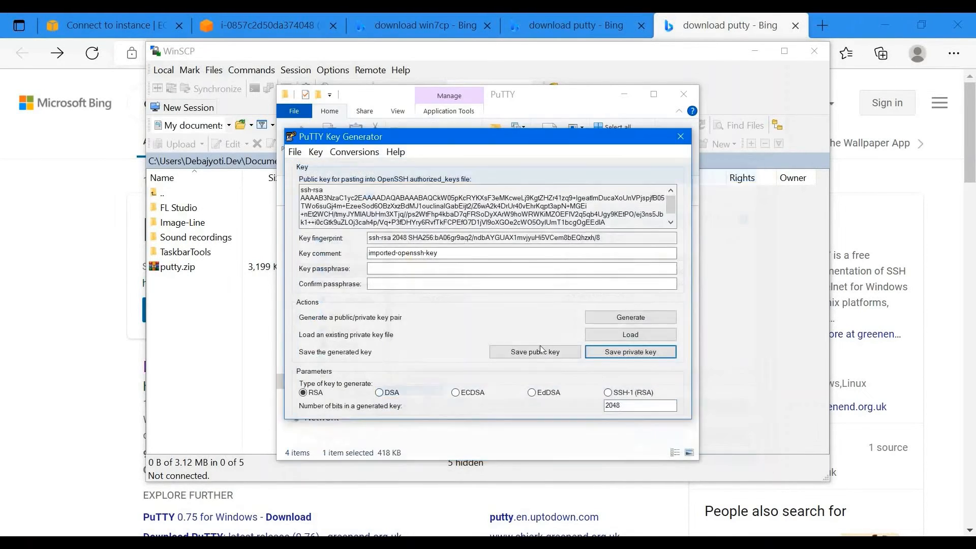
{"action": "left_click", "coordinate": [681, 136]}
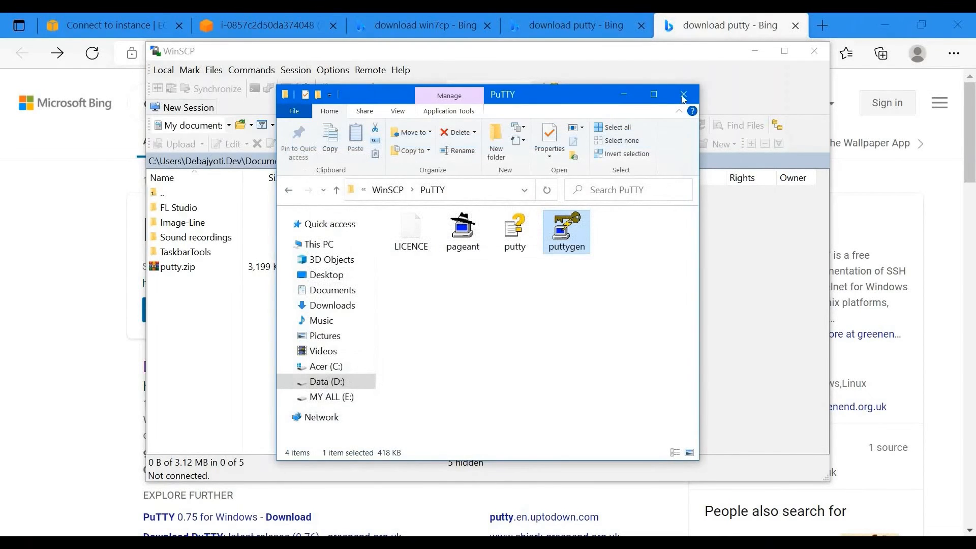
{"action": "left_click", "coordinate": [684, 97]}
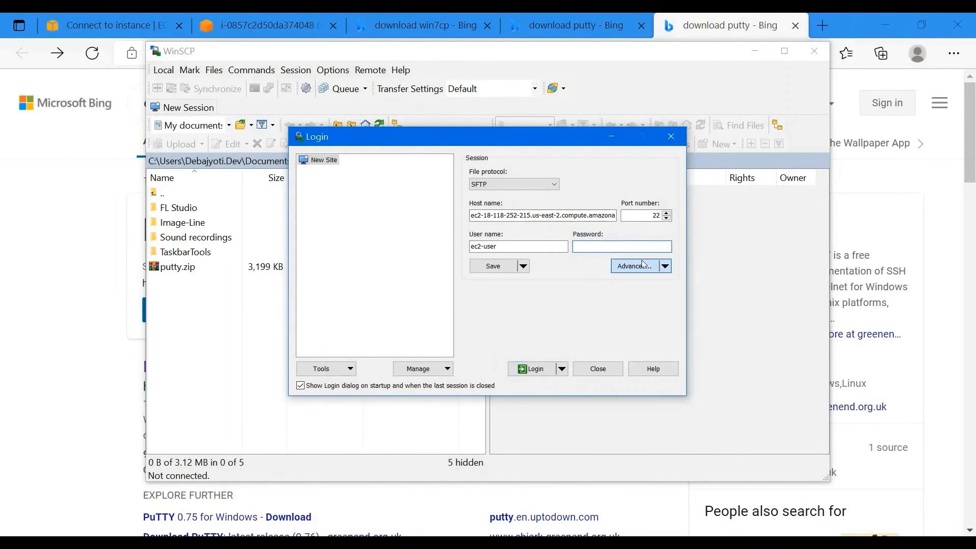
Set Linux_youtube_AWS.ppk from the Desktop as the session's private key file and log in, accepting the server's host key.
{"action": "left_click", "coordinate": [644, 265]}
{"action": "left_click", "coordinate": [351, 248]}
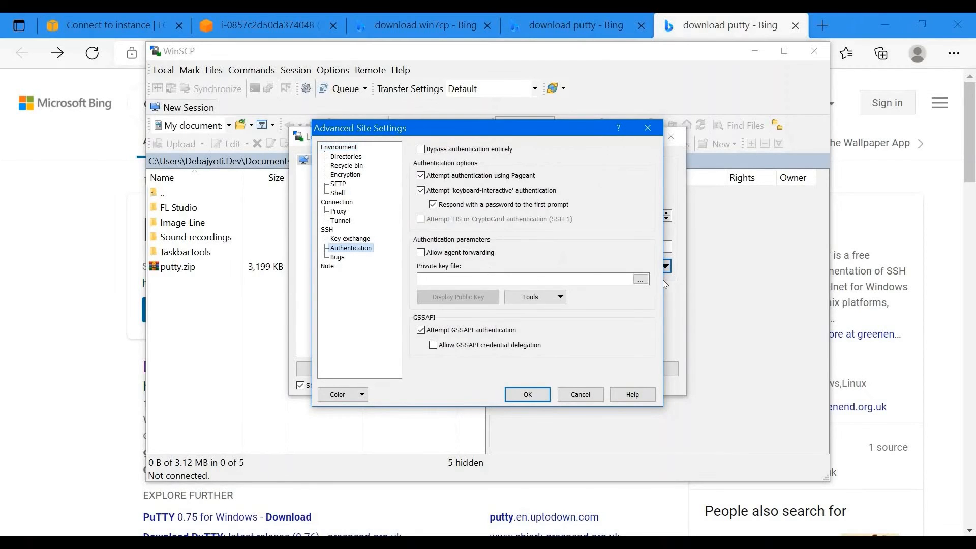
{"action": "left_click", "coordinate": [641, 279]}
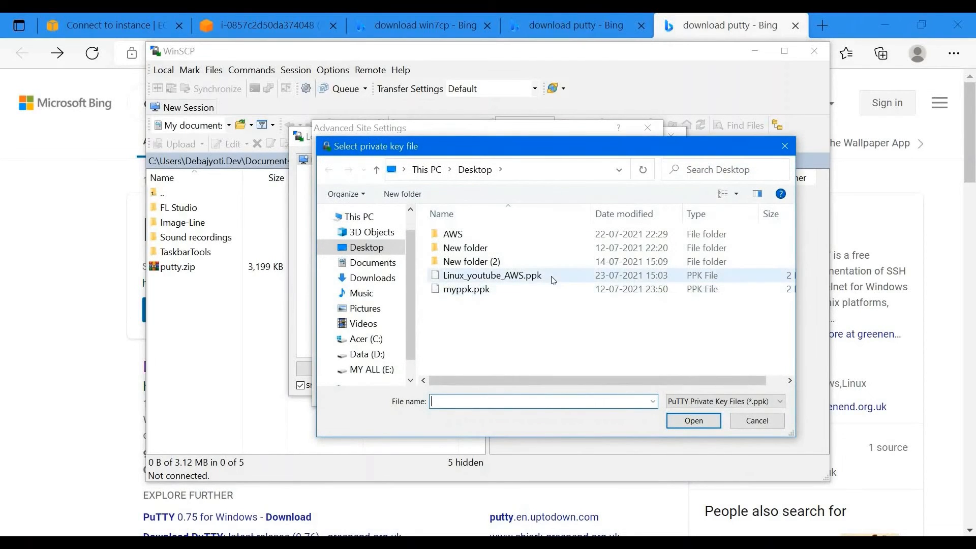
{"action": "double_click", "coordinate": [553, 280]}
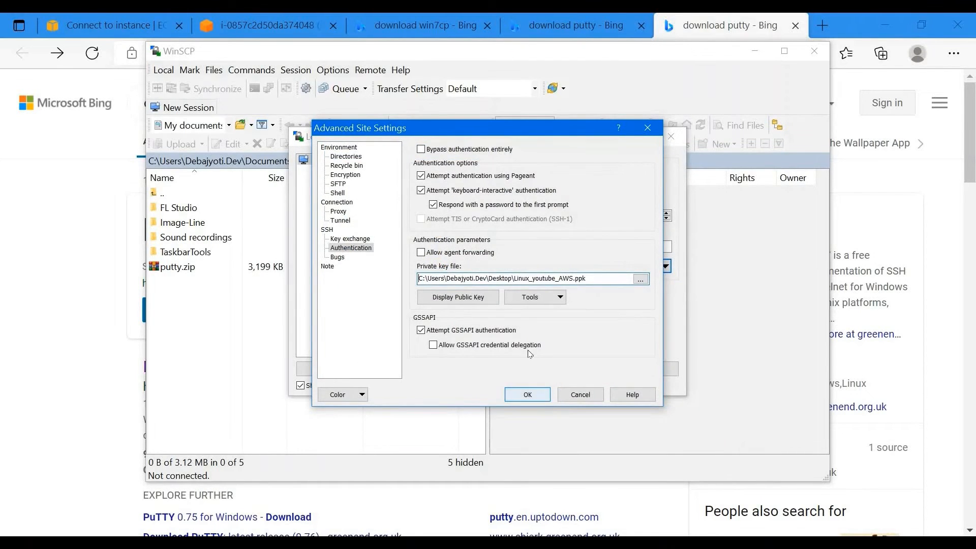
{"action": "left_click", "coordinate": [527, 394]}
{"action": "left_click", "coordinate": [536, 369]}
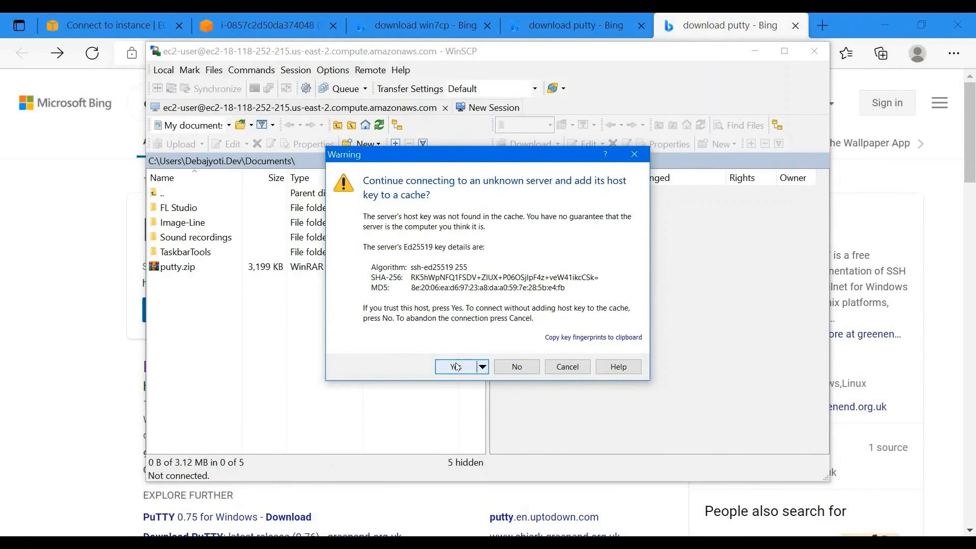
{"action": "left_click", "coordinate": [457, 367]}
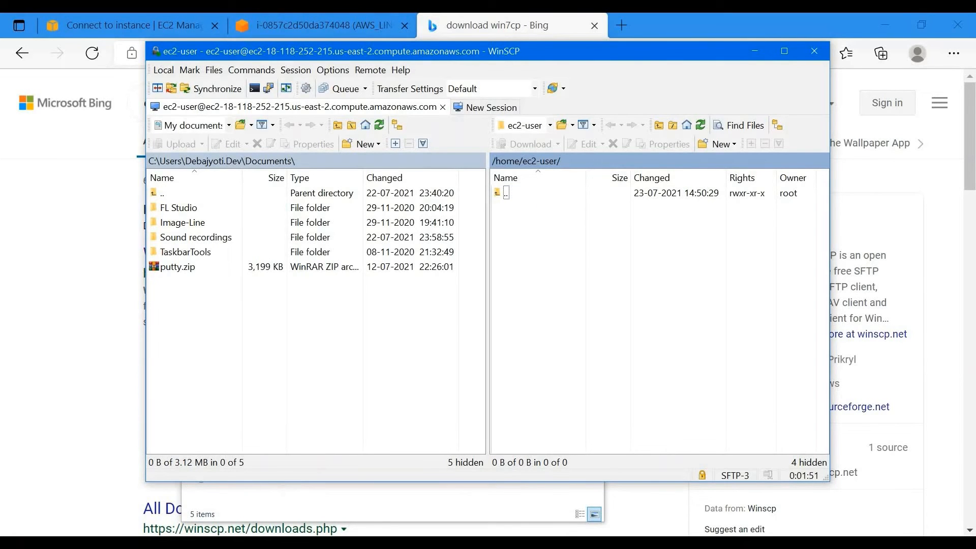
Upload IZQS0503.PNG from the Pictures folder to /home/ec2-user/ in WinSCP with the default transfer options.
{"action": "mouse_move", "coordinate": [34, 542]}
{"action": "left_click", "coordinate": [30, 490]}
{"action": "left_click_drag", "start_coordinate": [326, 382], "coordinate": [721, 325]}
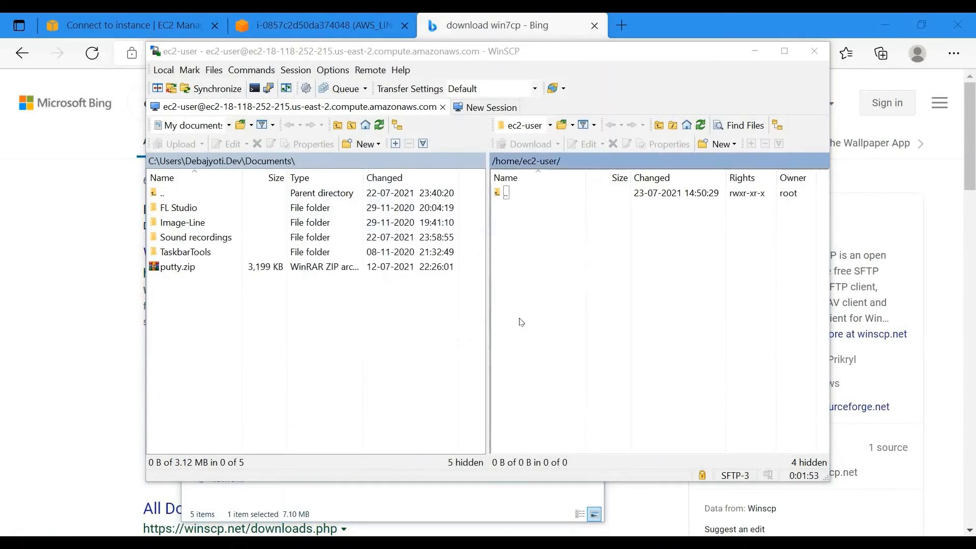
{"action": "left_click", "coordinate": [522, 305]}
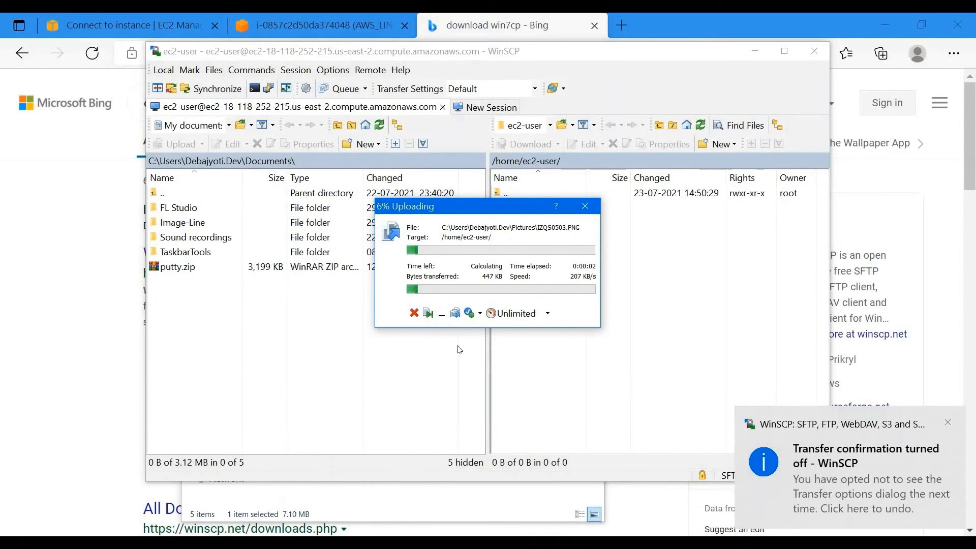
Switch to the browser and close the instance terminal and Bing search tabs, keeping only the Connect to instance page.
{"action": "left_click", "coordinate": [320, 15]}
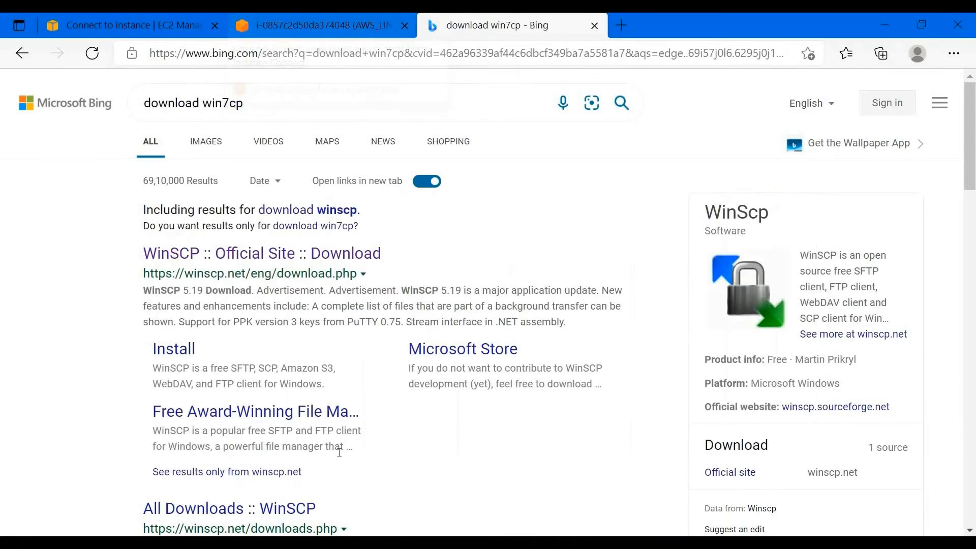
{"action": "left_click", "coordinate": [404, 25]}
{"action": "key", "text": "ctrl+w"}
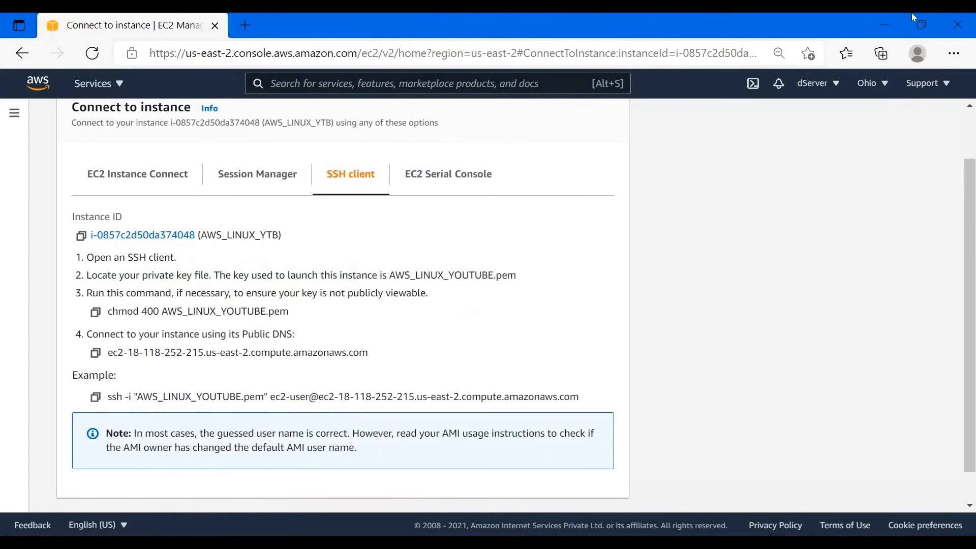
Launch PuTTY and set its host name to the instance's public DNS, ec2-18-118-252-215.us-east-2.compute.amazonaws.com, copied from the AWS page.
{"action": "scroll", "coordinate": [473, 336], "scroll_direction": "down", "scroll_amount": 1}
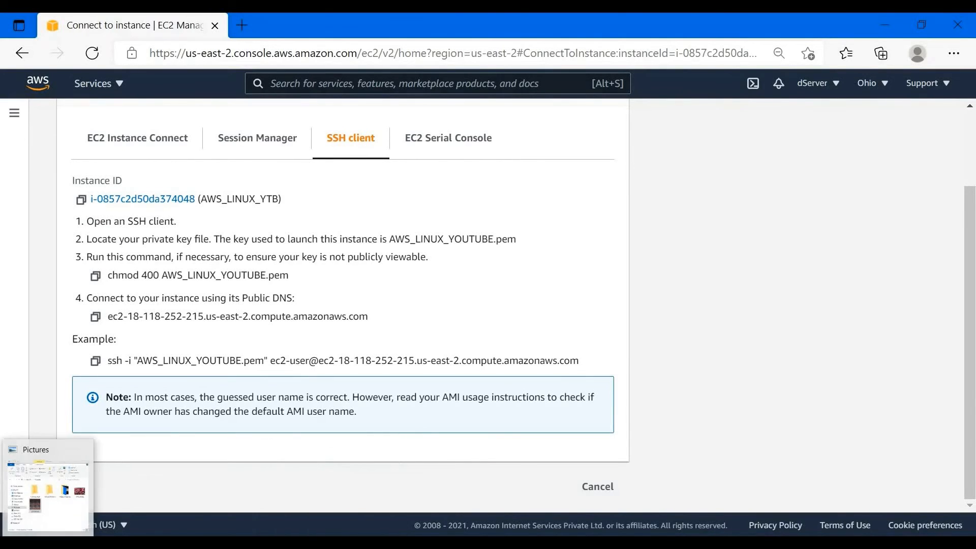
{"action": "left_click", "coordinate": [236, 532]}
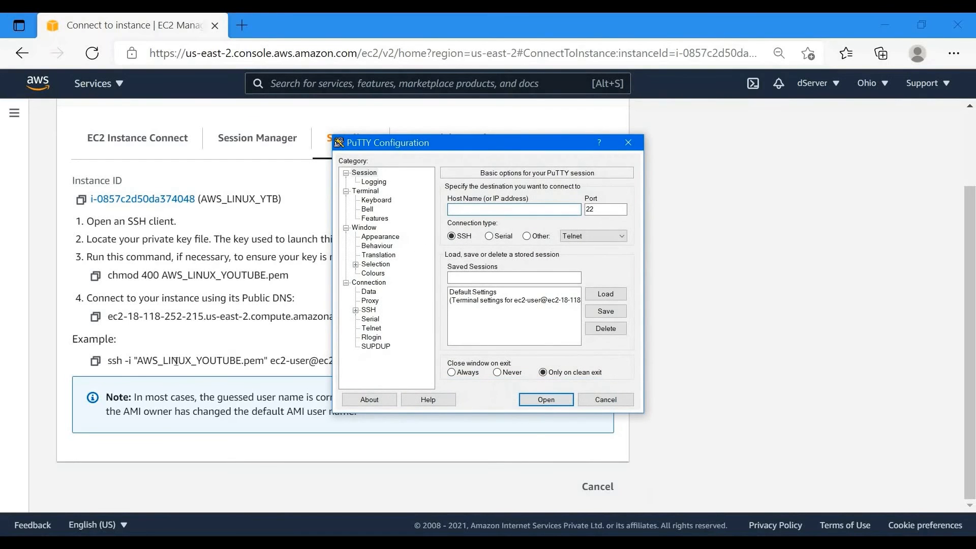
{"action": "left_click", "coordinate": [81, 324]}
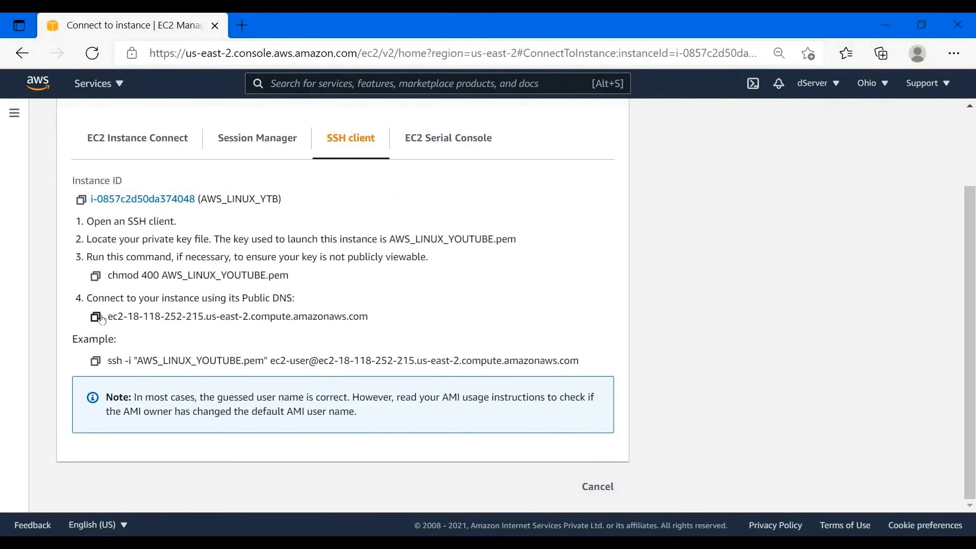
{"action": "left_click", "coordinate": [95, 317]}
{"action": "left_click_drag", "start_coordinate": [368, 317], "coordinate": [105, 316]}
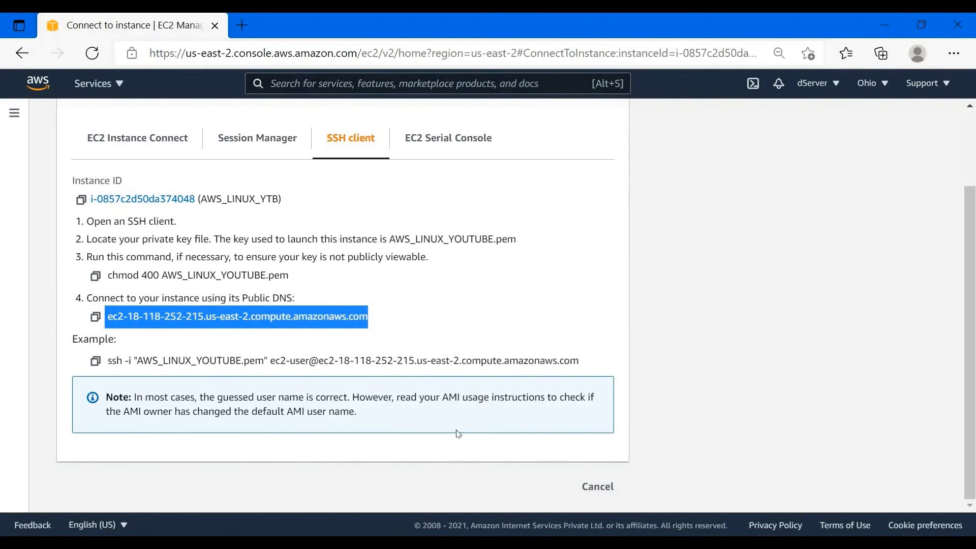
{"action": "key", "text": "alt+Tab"}
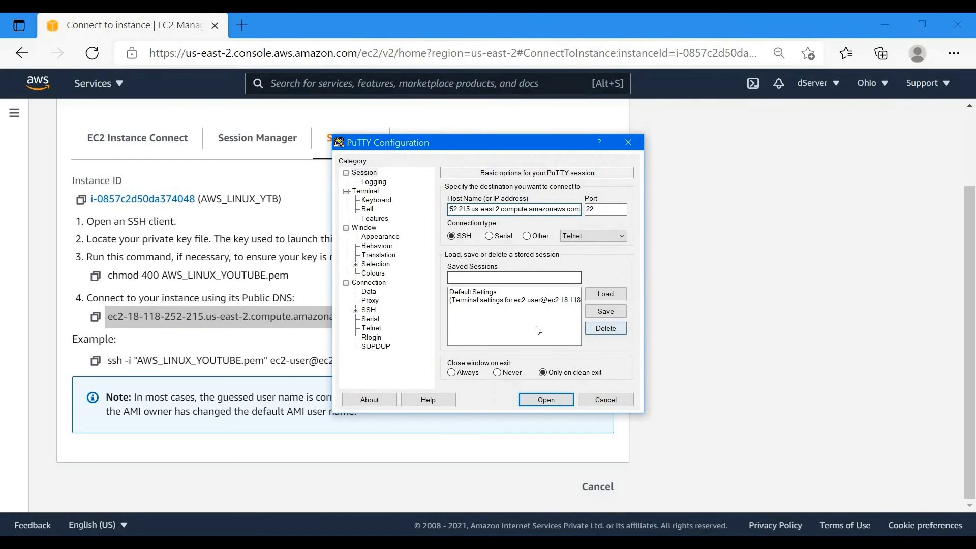
Set Linux_youtube_AWS.ppk from the Desktop as PuTTY's SSH authentication private key and open the session.
{"action": "left_click", "coordinate": [369, 311]}
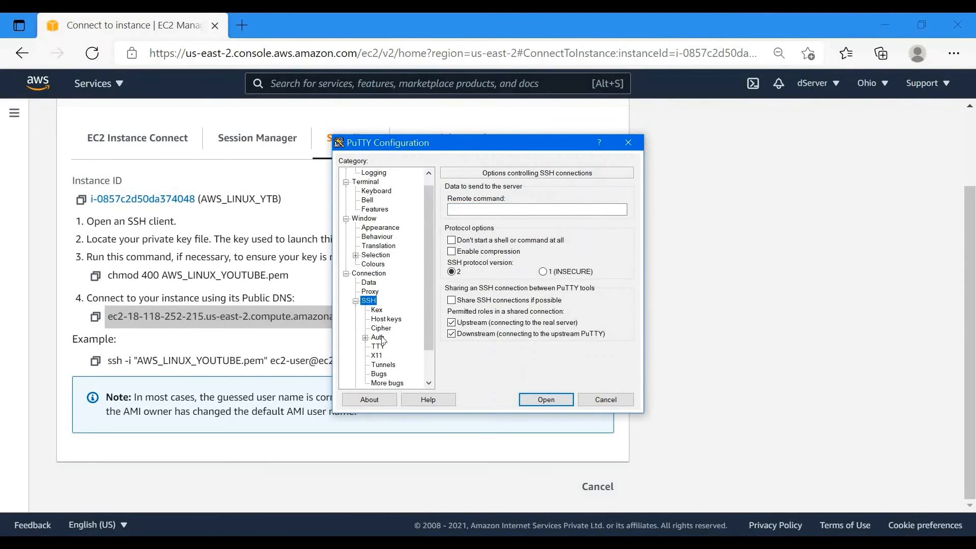
{"action": "left_click", "coordinate": [377, 337]}
{"action": "left_click", "coordinate": [599, 316]}
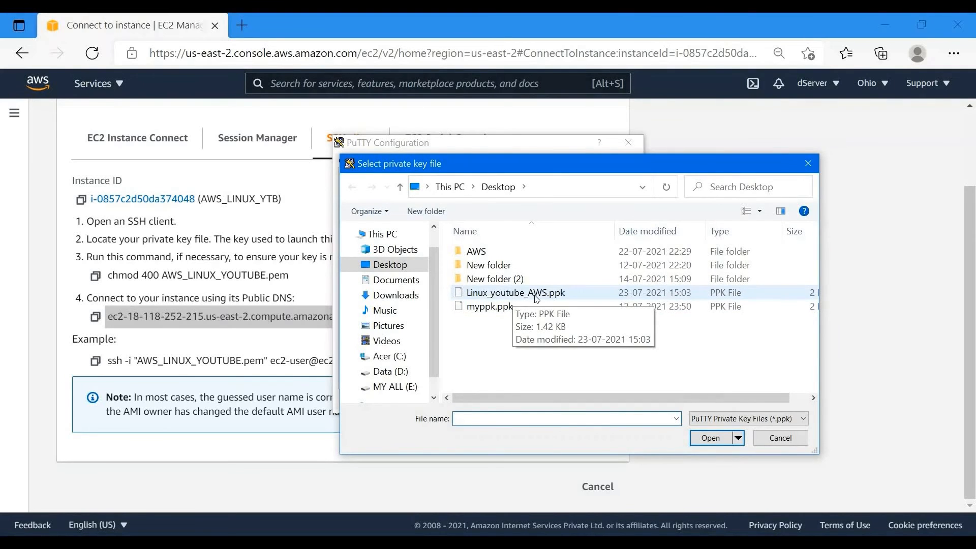
{"action": "double_click", "coordinate": [515, 295]}
{"action": "left_click", "coordinate": [564, 396]}
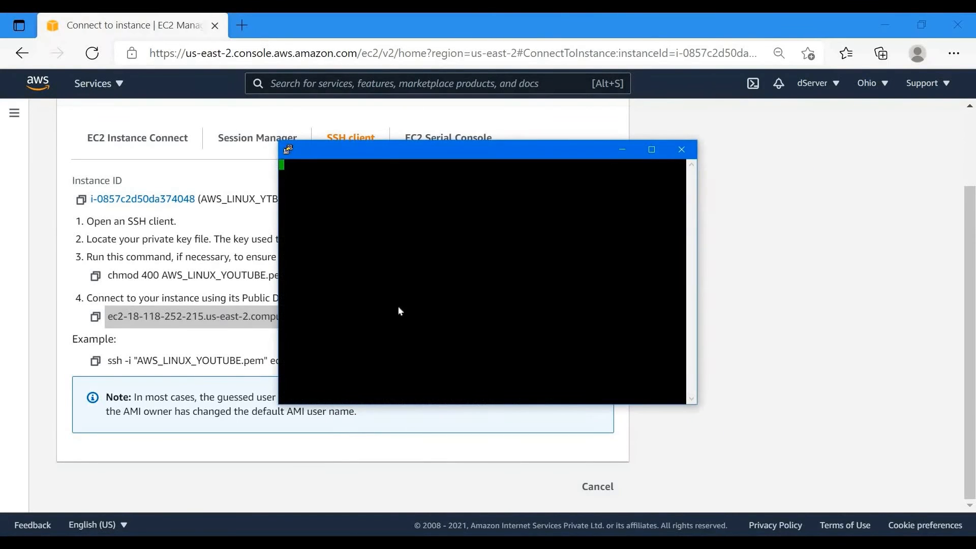
{"action": "left_click", "coordinate": [532, 373]}
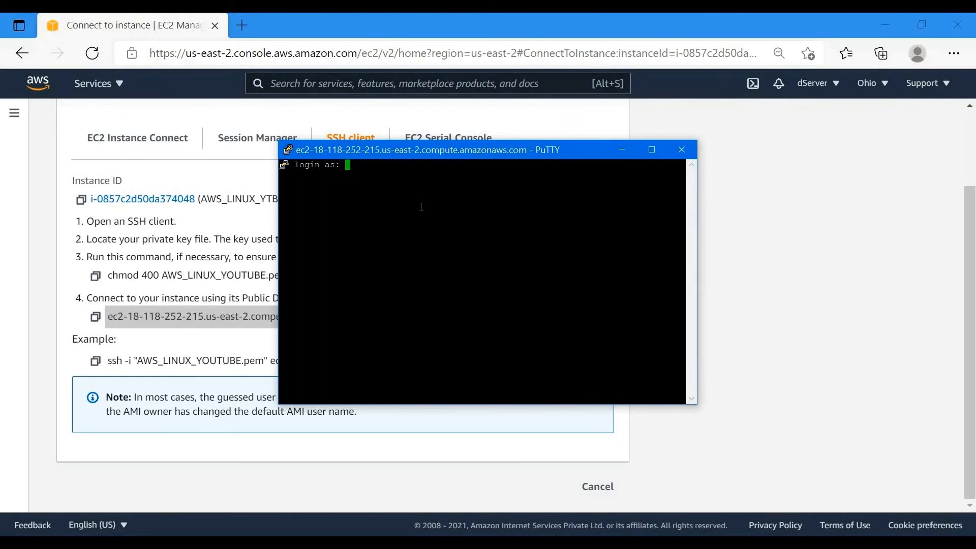
Log in to the PuTTY session as ec2-user, moving the terminal aside to expose the example SSH command.
{"action": "type", "text": "ec2-18"}
{"action": "key", "text": "BackSpace"}
{"action": "key", "text": "BackSpace"}
{"action": "key", "text": "BackSpace"}
{"action": "left_click_drag", "start_coordinate": [482, 158], "coordinate": [682, 164]}
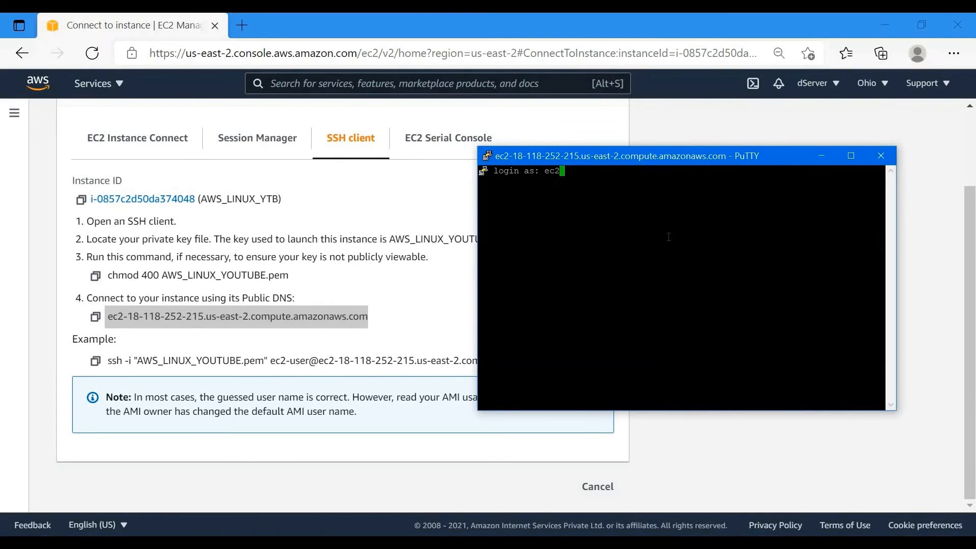
{"action": "type", "text": "-user"}
{"action": "key", "text": "Return"}
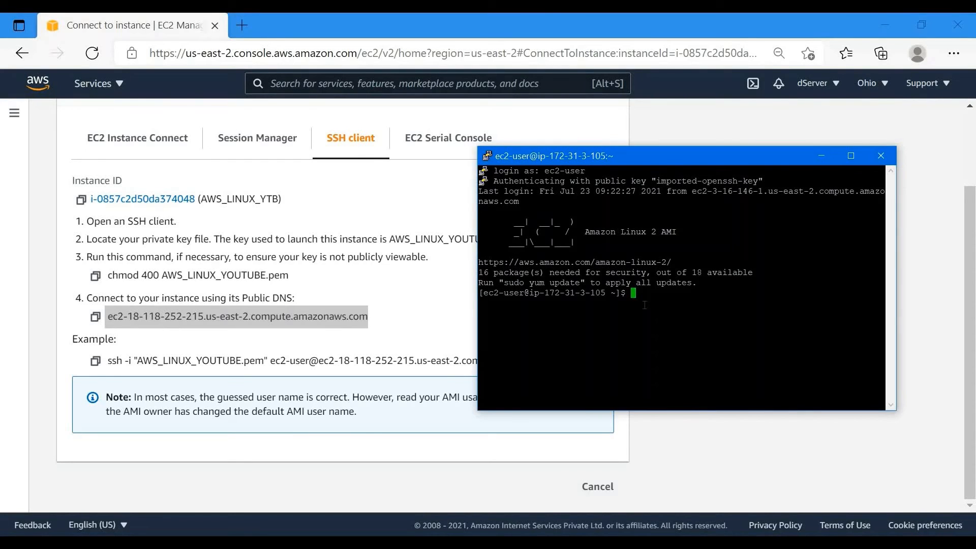
List the home directory with ls -lrt and compare the uploaded IZQS0503.PNG with WinSCP's /home/ec2-user/ folder.
{"action": "type", "text": "ls -lrt"}
{"action": "key", "text": "Return"}
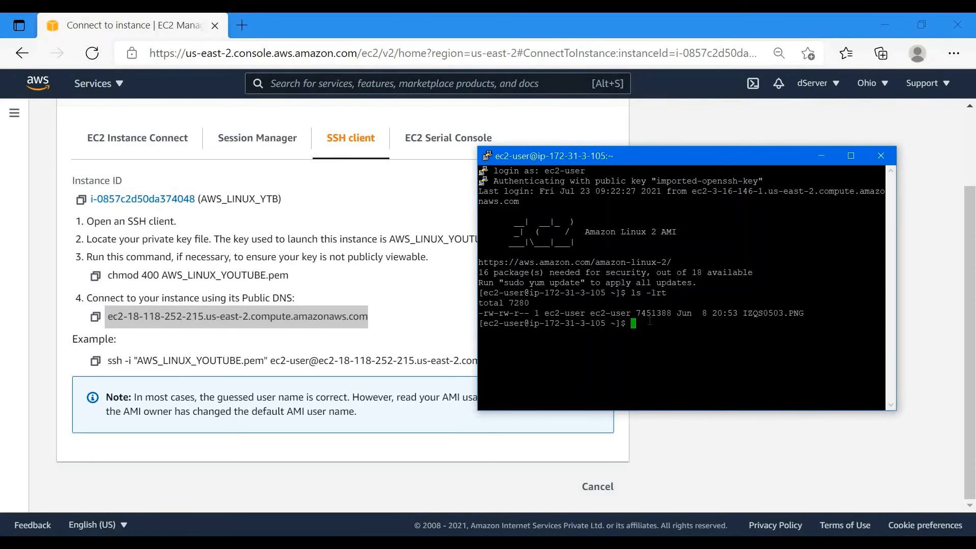
{"action": "double_click", "coordinate": [796, 314]}
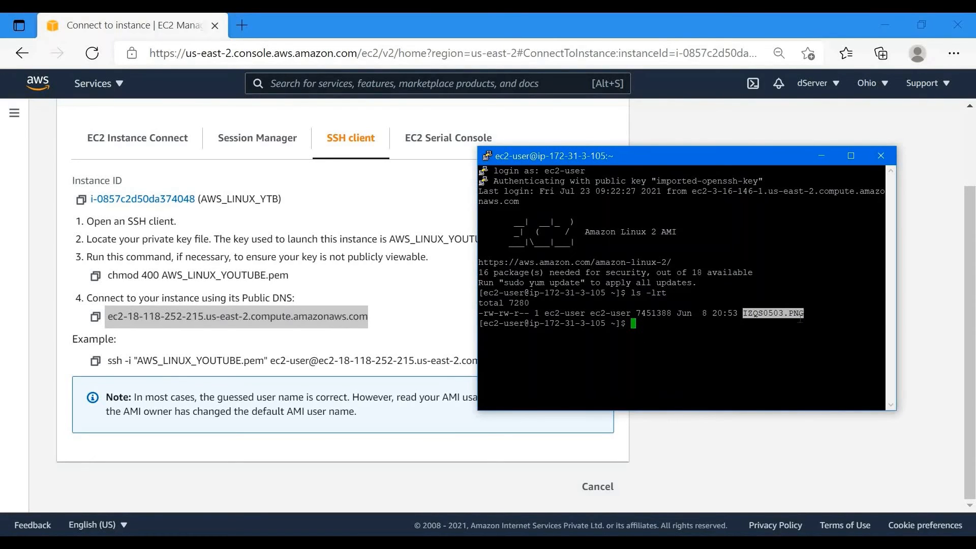
{"action": "key", "text": "alt+Tab"}
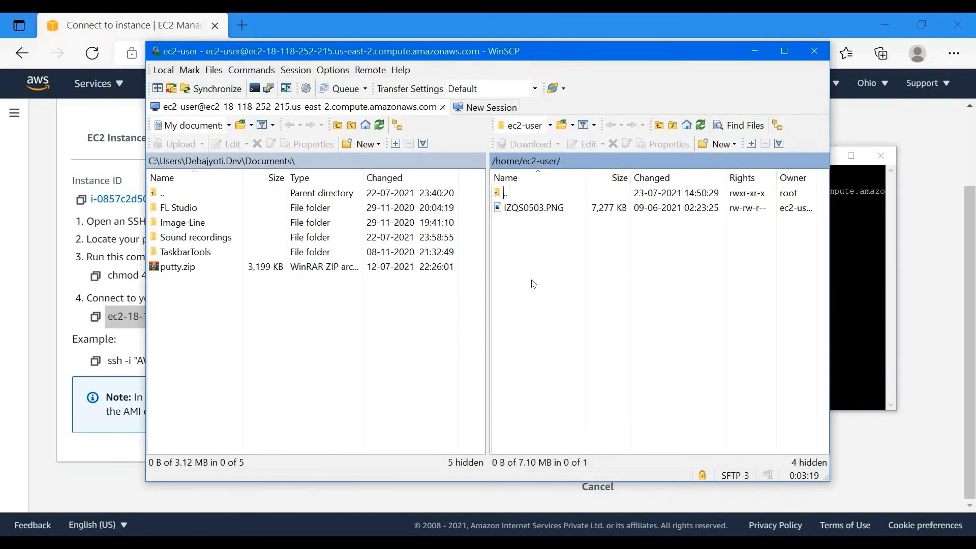
{"action": "left_click", "coordinate": [546, 208]}
{"action": "left_click", "coordinate": [547, 272]}
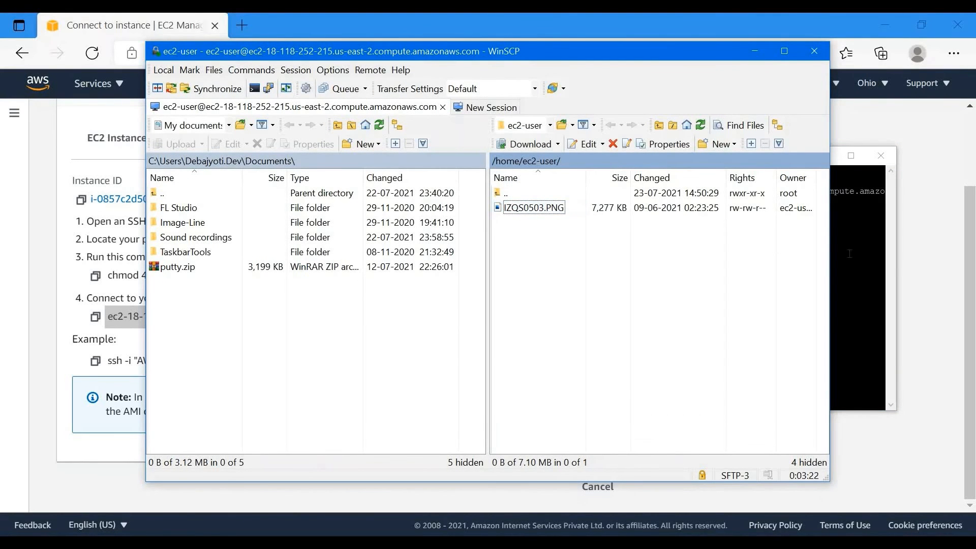
{"action": "key", "text": "alt+Tab"}
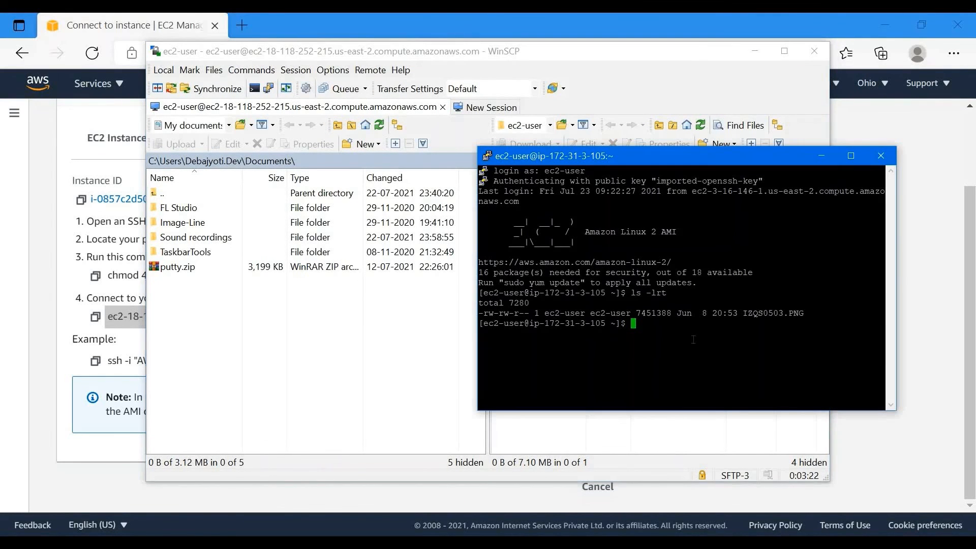
Connect to AWS_LINUX_YTB from the browser through EC2 Instance Connect with the user name ec2-user.
{"action": "left_click", "coordinate": [3, 283]}
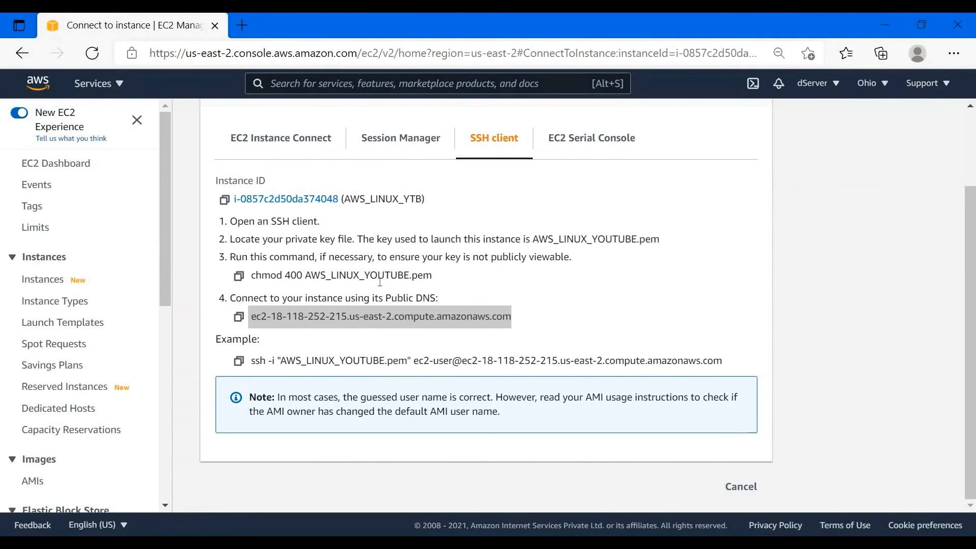
{"action": "left_click", "coordinate": [321, 145]}
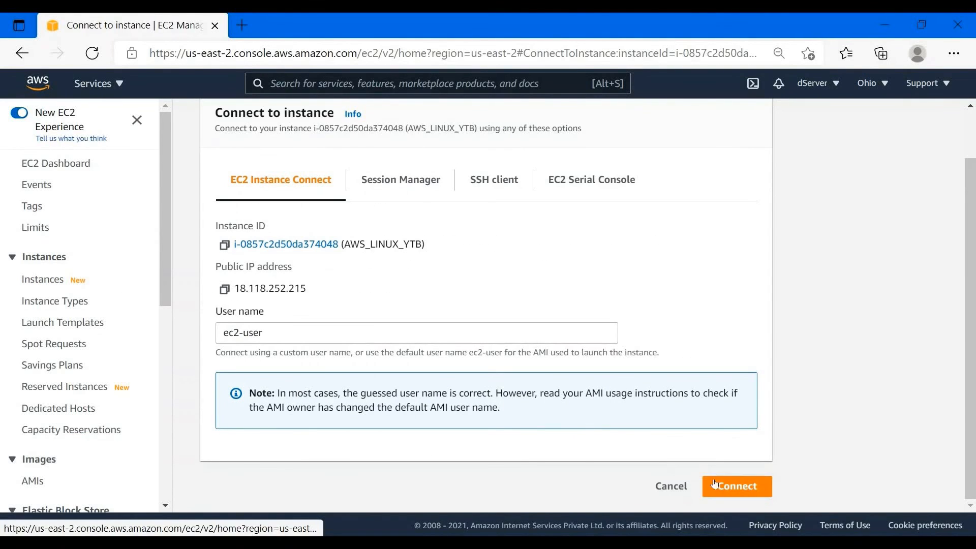
{"action": "left_click", "coordinate": [714, 484]}
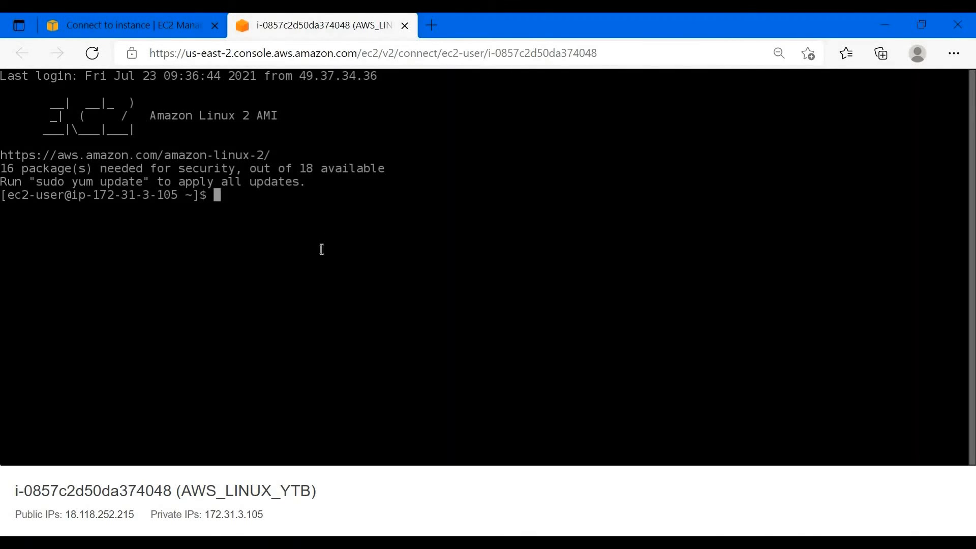
List the home directory with ls -lrt in the browser terminal, highlight IZQS0503.PNG, and close the terminal tab.
{"action": "type", "text": "ls -lrt"}
{"action": "key", "text": "Return"}
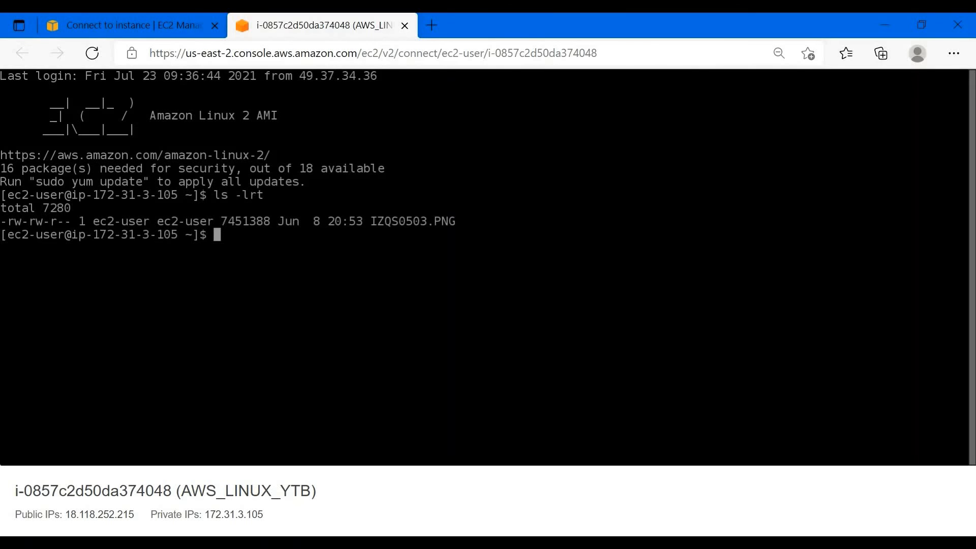
{"action": "left_click_drag", "start_coordinate": [376, 221], "coordinate": [454, 221]}
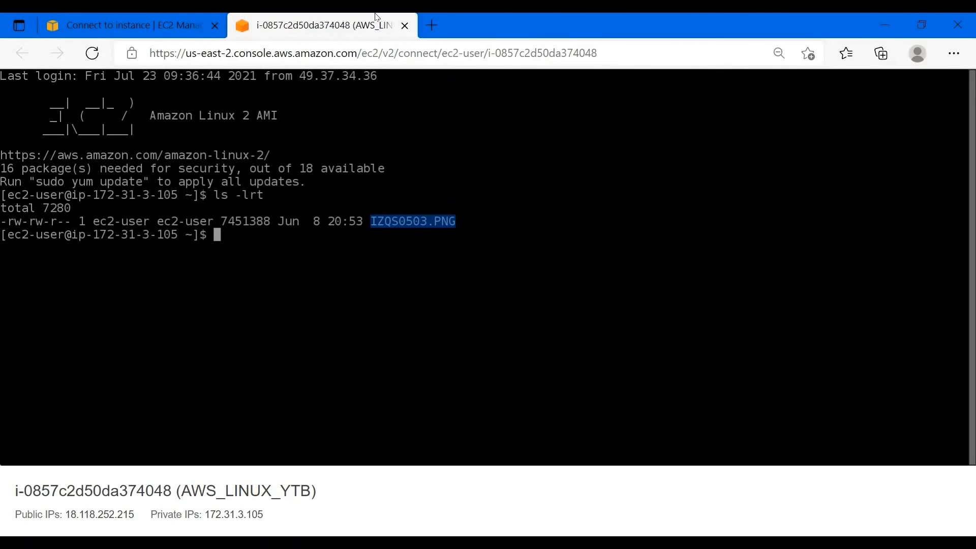
{"action": "key", "text": "ctrl+w"}
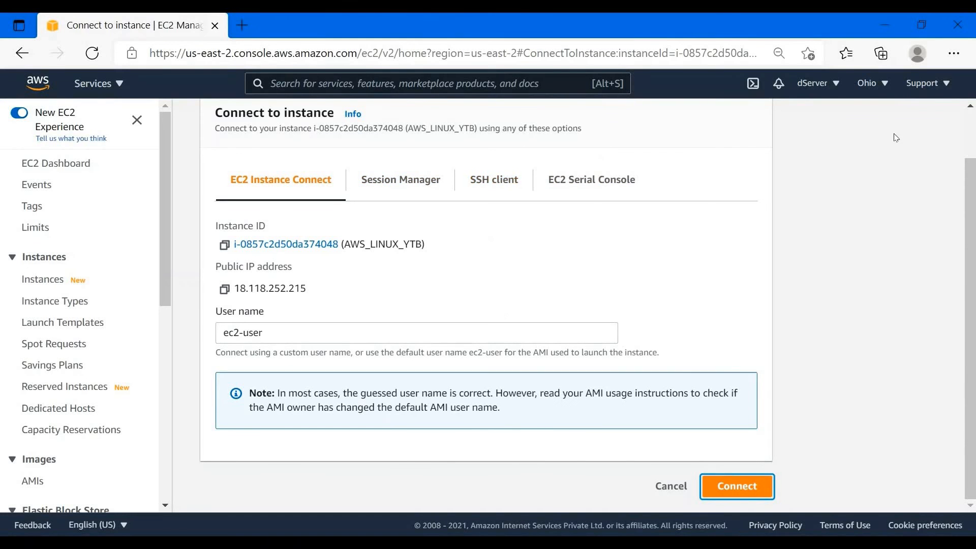
Examine the monitoring details of AWS_LINUX_YTB in the EC2 instances list and minimize the browser.
{"action": "scroll", "coordinate": [343, 276], "scroll_direction": "up", "scroll_amount": 2}
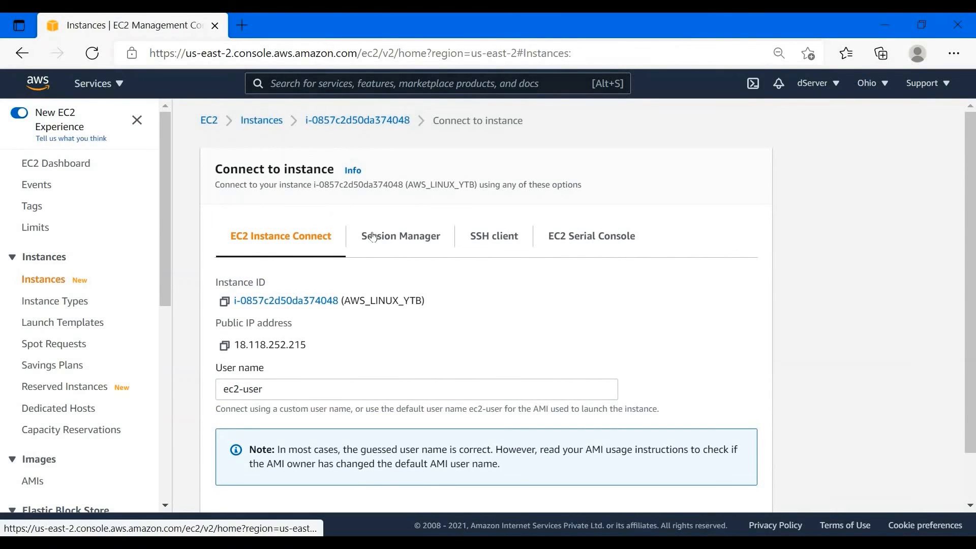
{"action": "left_click", "coordinate": [52, 279]}
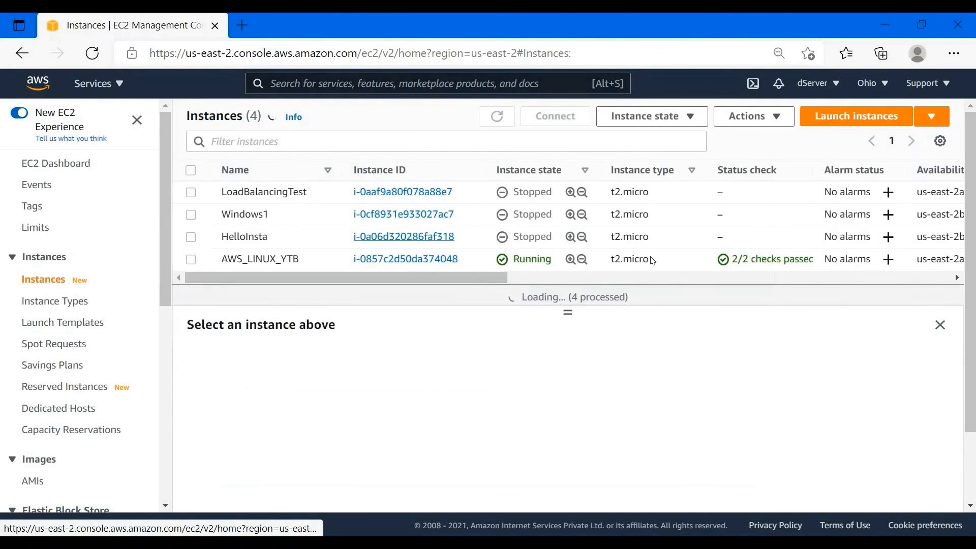
{"action": "left_click", "coordinate": [192, 260]}
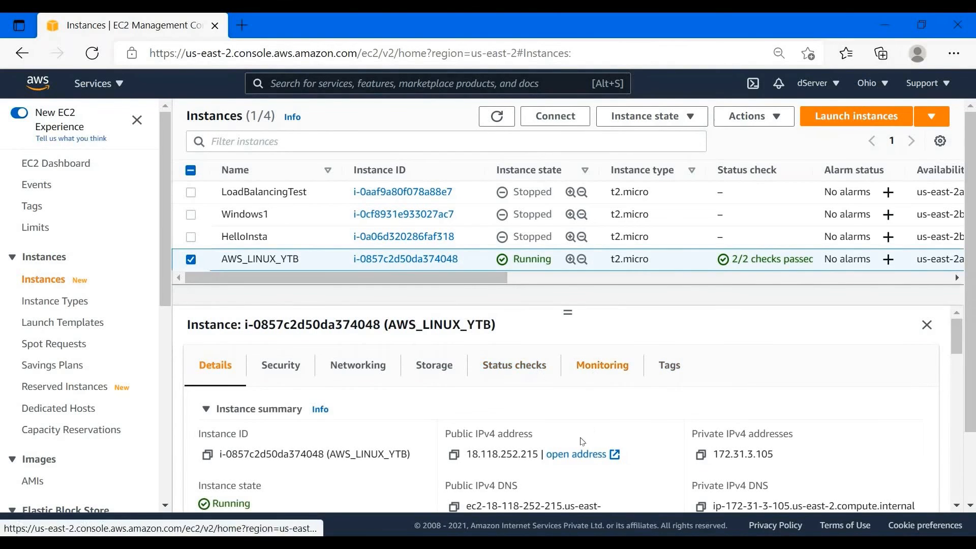
{"action": "left_click", "coordinate": [594, 370]}
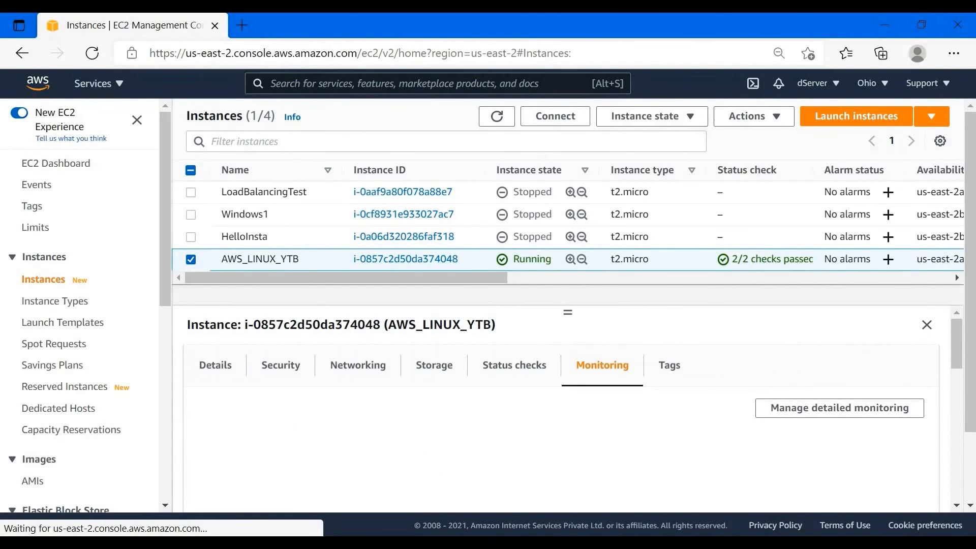
{"action": "scroll", "coordinate": [614, 446], "scroll_direction": "down", "scroll_amount": 2}
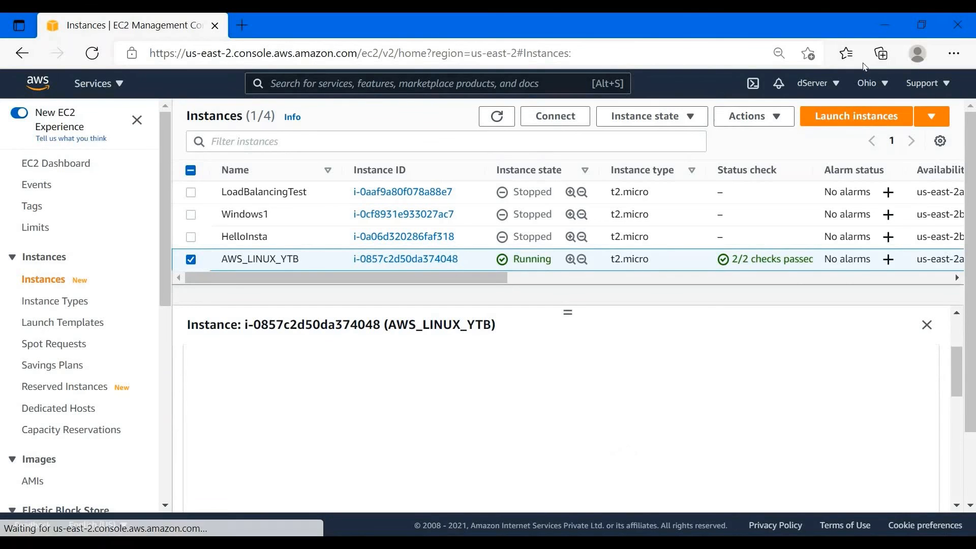
{"action": "left_click", "coordinate": [885, 18]}
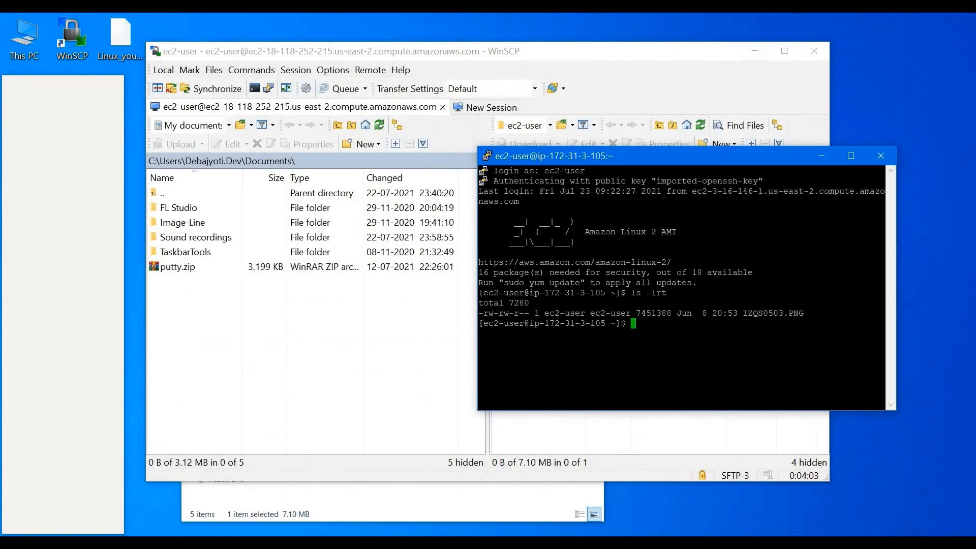